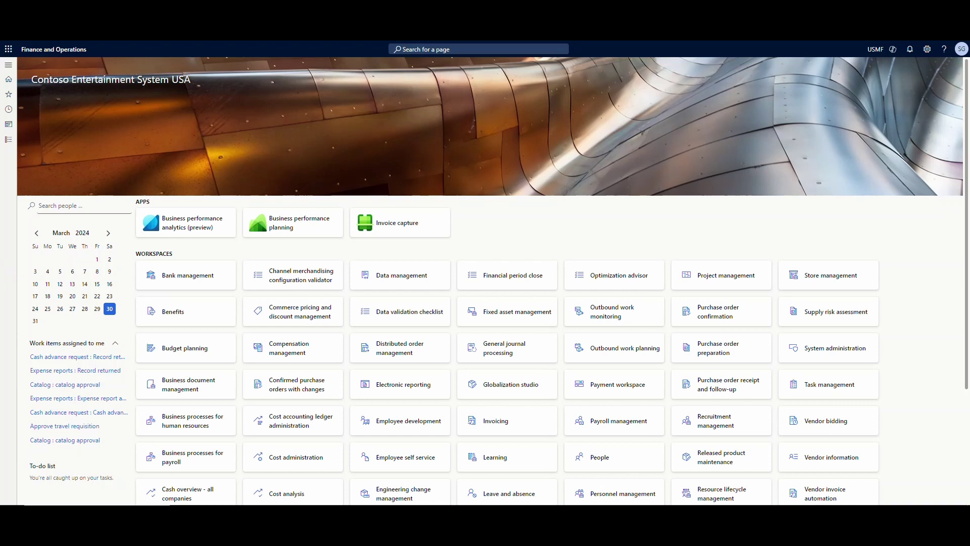
# Step: Open Warehouse management parameters and review the Returns section settings
pyautogui.click(8, 139)
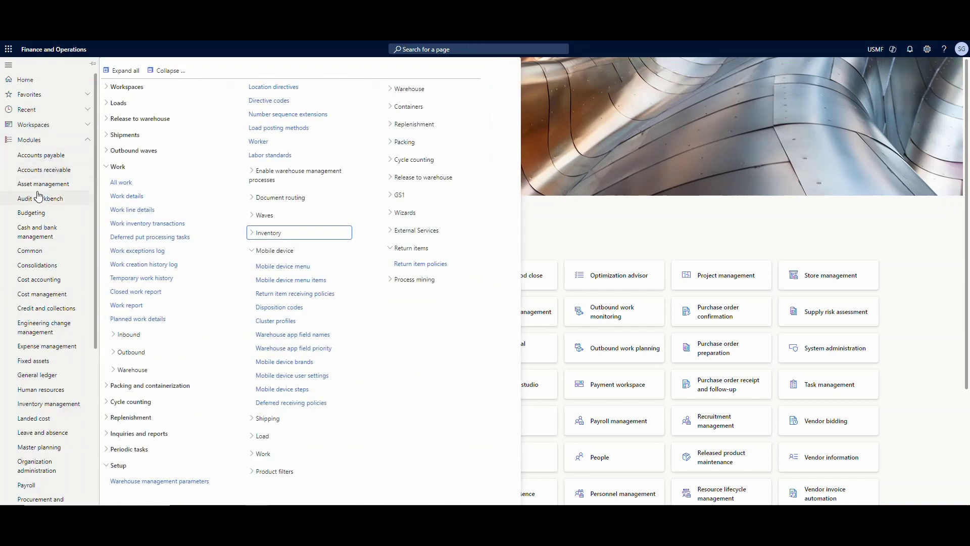
pyautogui.scroll(-5, 39, 196)
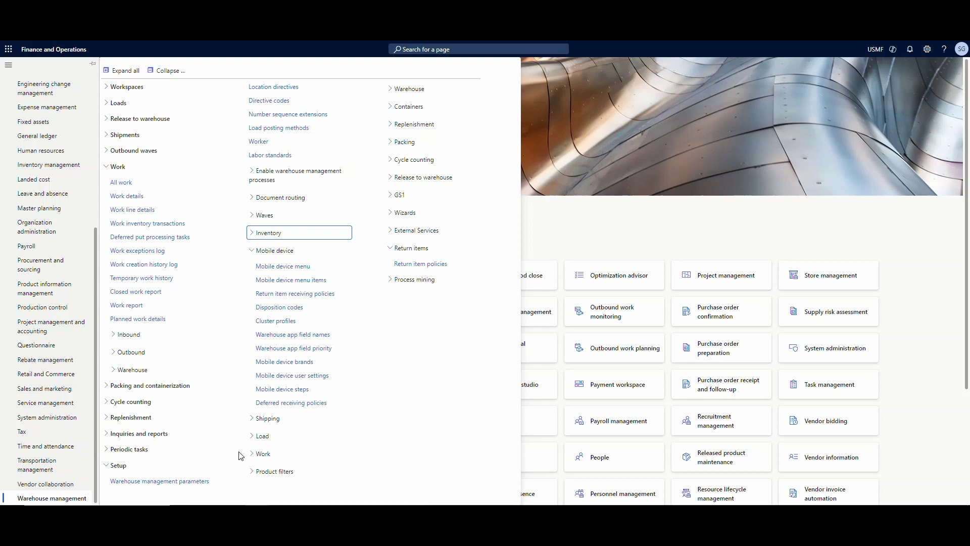
pyautogui.click(183, 482)
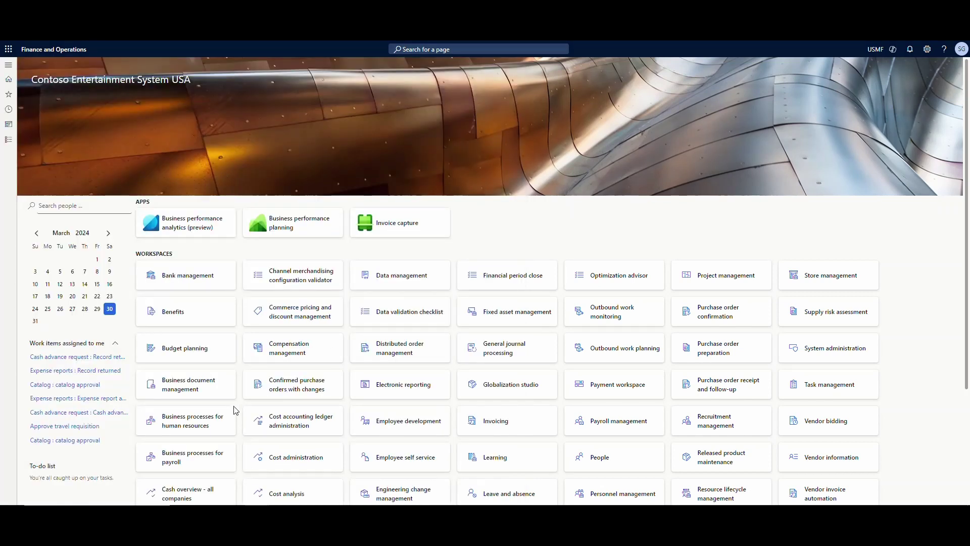
pyautogui.scroll(-3, 217, 387)
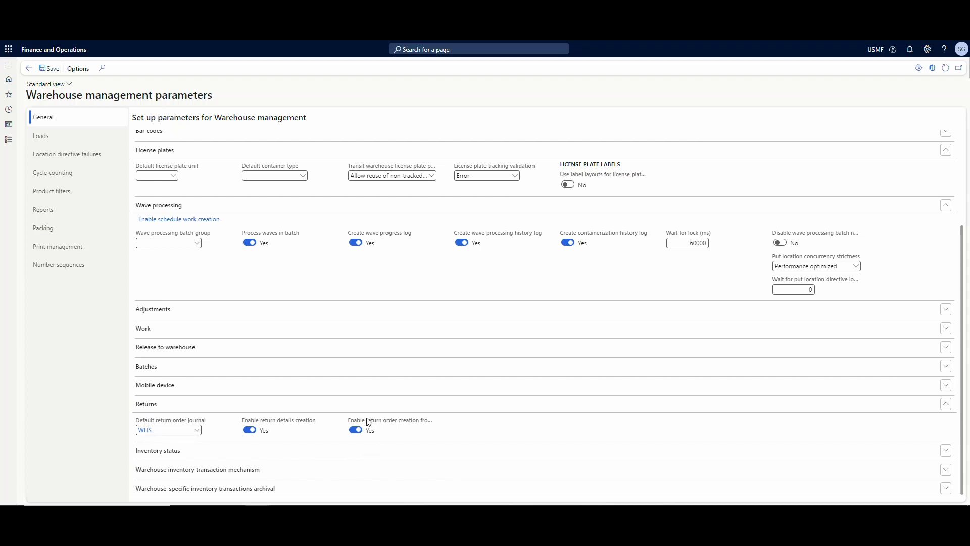
pyautogui.moveTo(371, 421)
# Step: Show the number sequences and confirm Return ID uses ReturnID
pyautogui.click(61, 267)
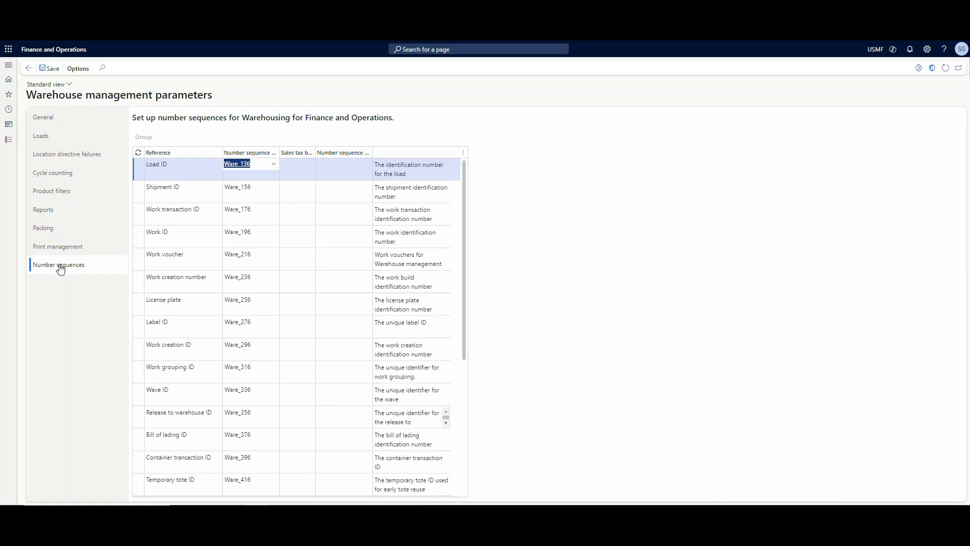
pyautogui.scroll(-3, 171, 287)
pyautogui.scroll(-15, 172, 286)
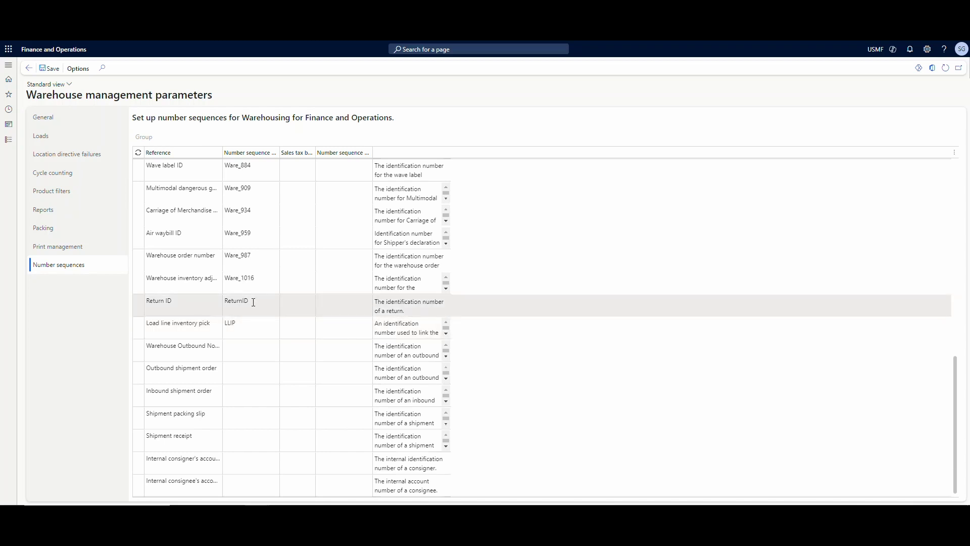
pyautogui.moveTo(254, 302)
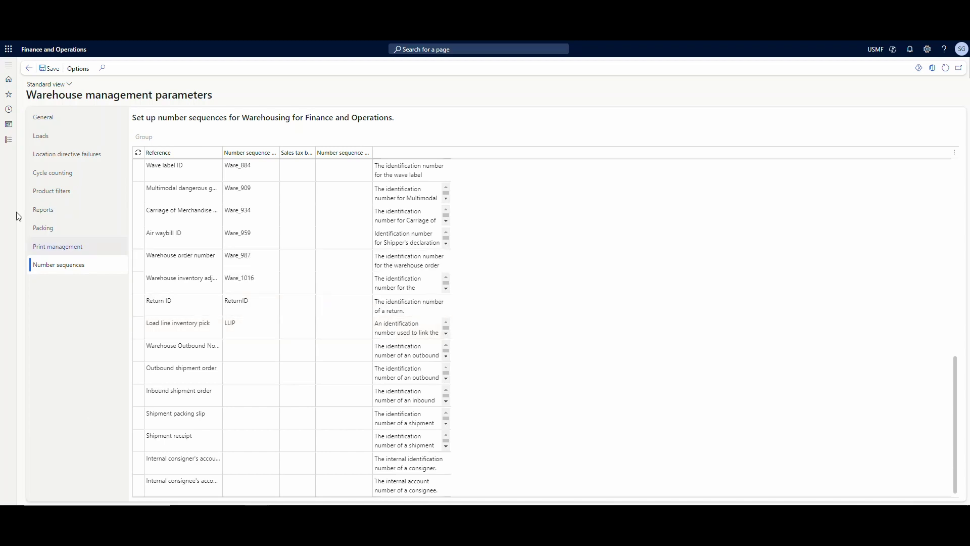
# Step: Open Return item policies and start a draft row, reviewing the Item code options
pyautogui.click(8, 144)
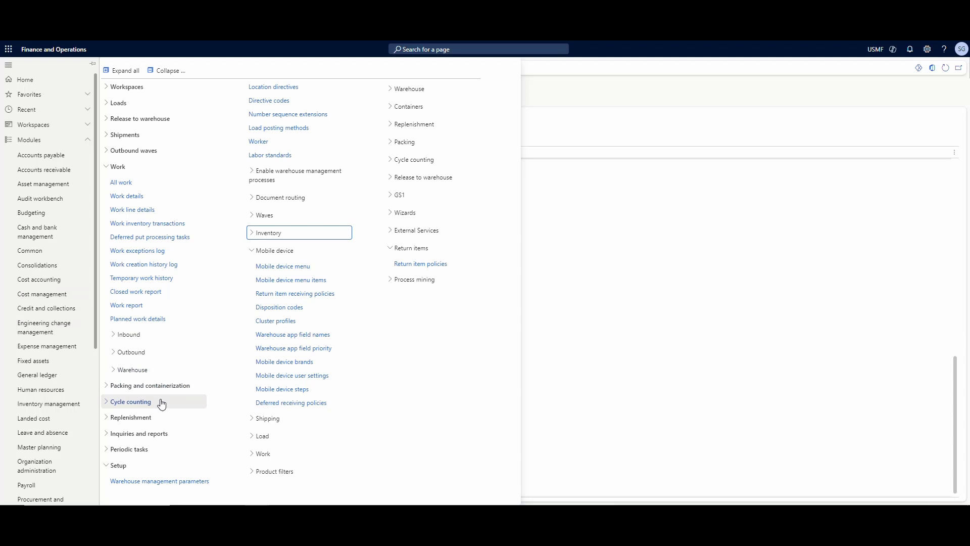
pyautogui.click(425, 264)
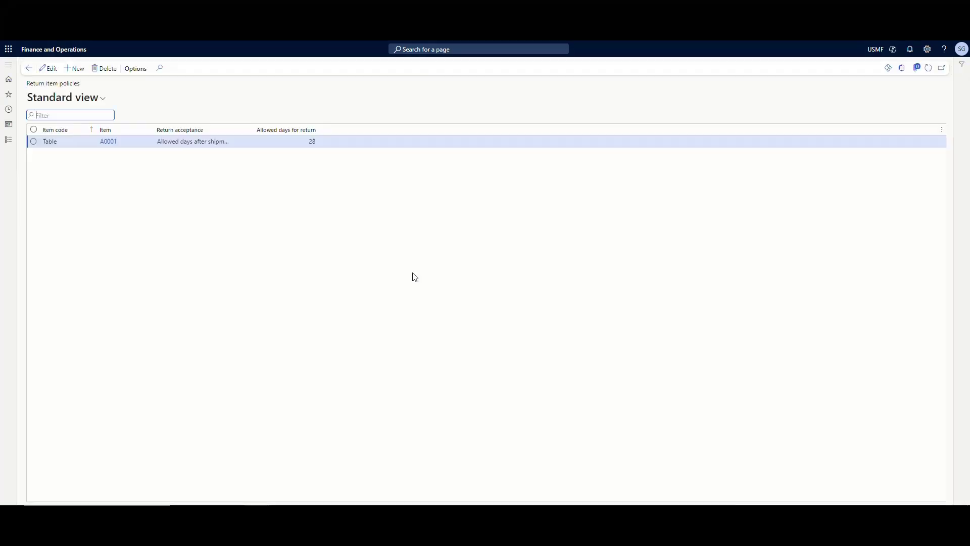
pyautogui.click(76, 68)
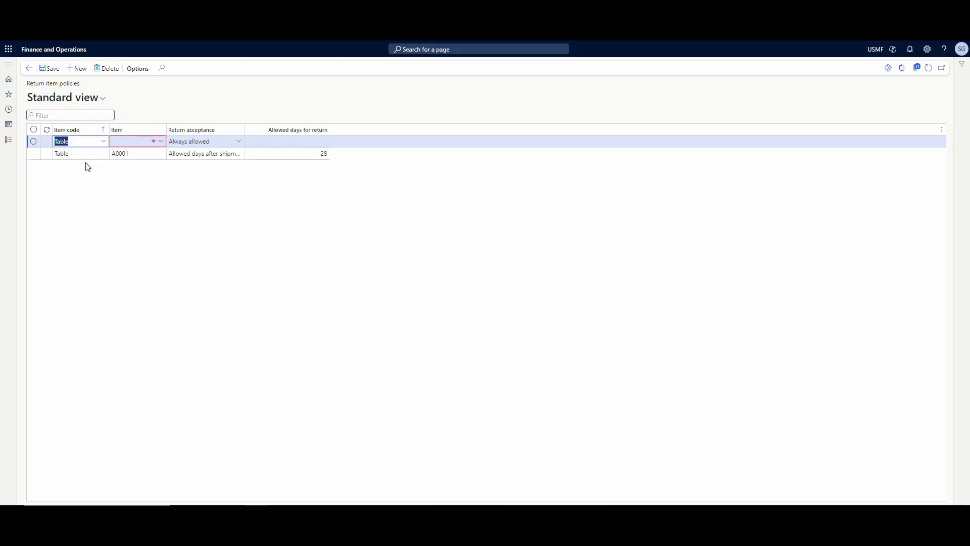
pyautogui.click(102, 142)
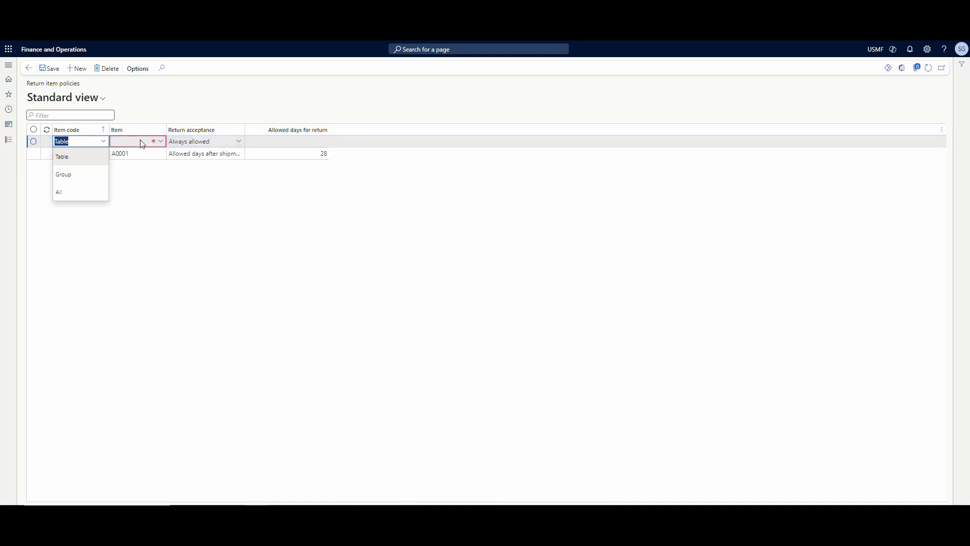
pyautogui.click(215, 142)
# Step: Review the Return acceptance options, then delete the draft policy row
pyautogui.click(238, 143)
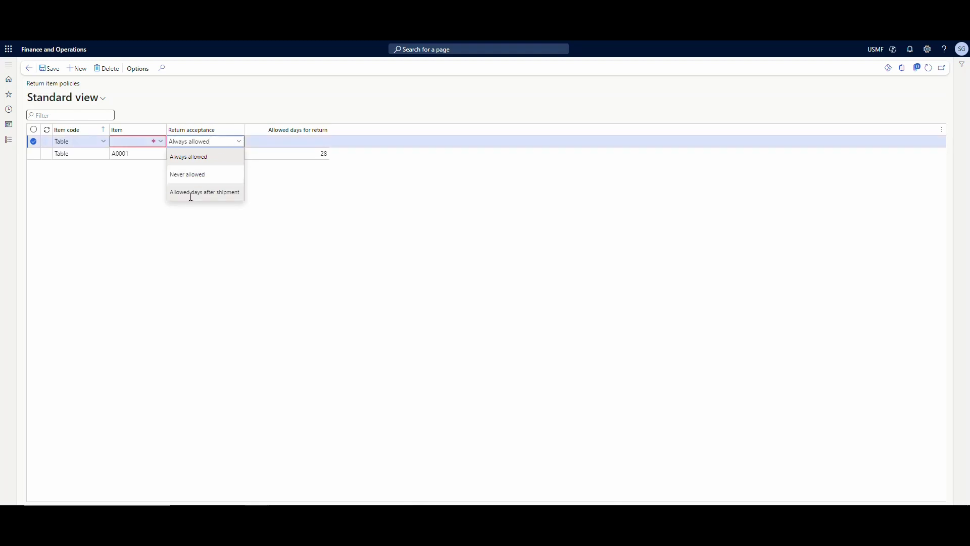
pyautogui.click(89, 209)
pyautogui.click(107, 69)
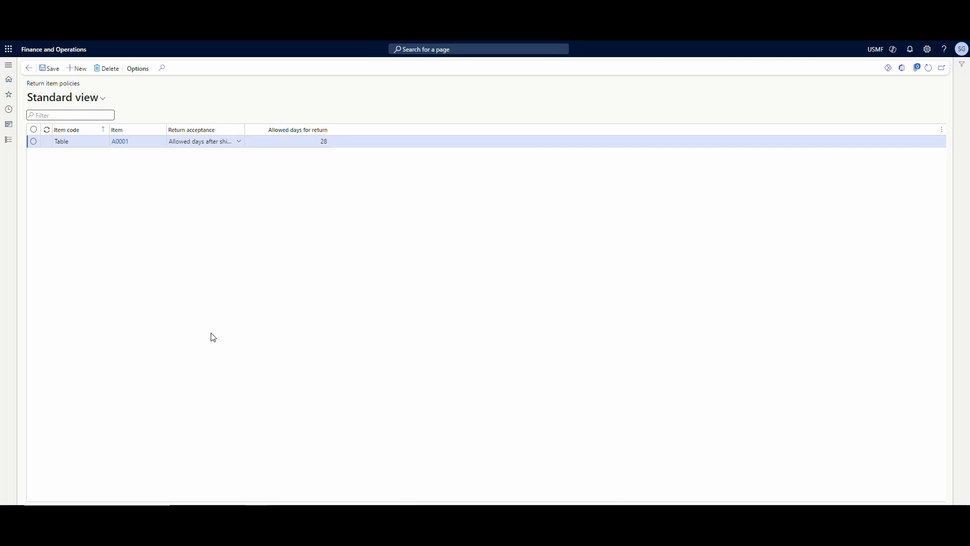
pyautogui.click(8, 140)
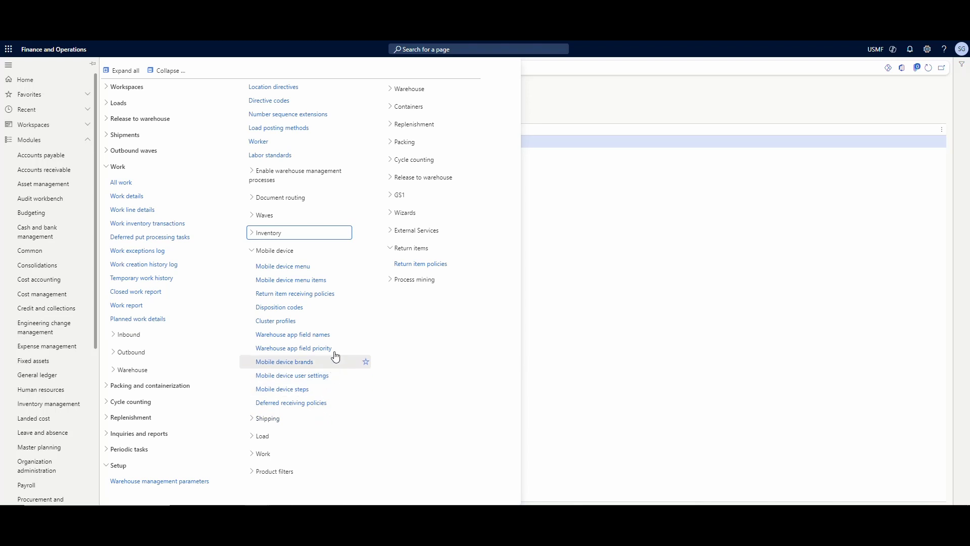
# Step: View the Return Details and Blind Return policies in Return item receiving policies
pyautogui.click(322, 295)
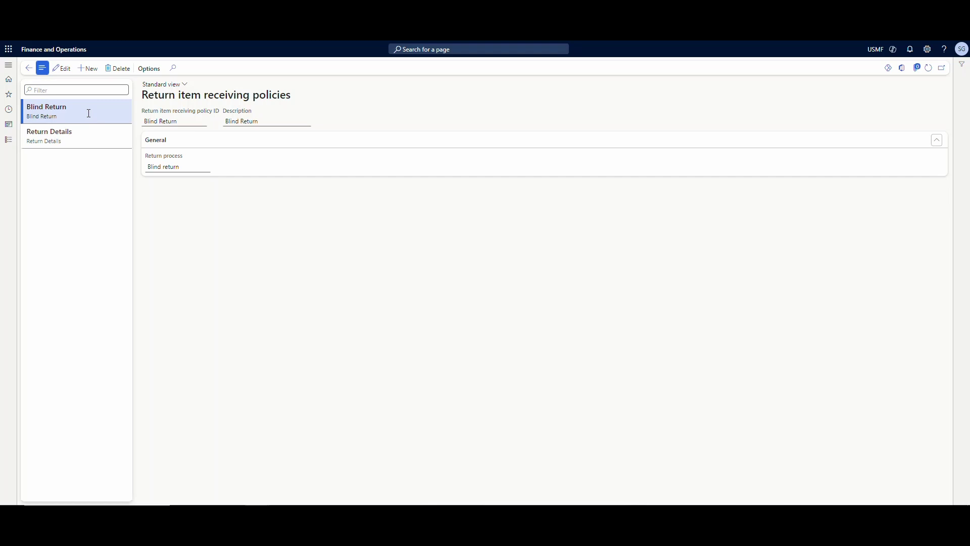
pyautogui.click(95, 137)
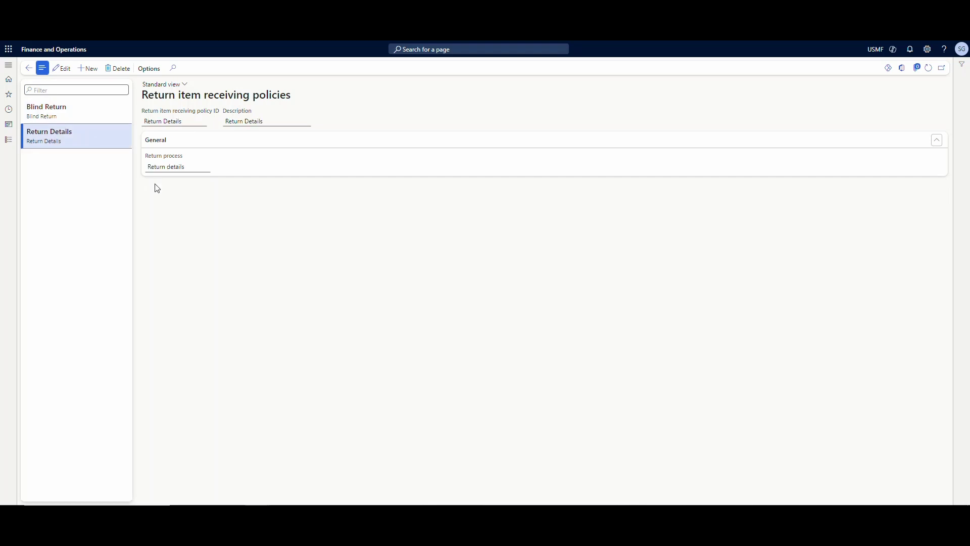
pyautogui.click(100, 116)
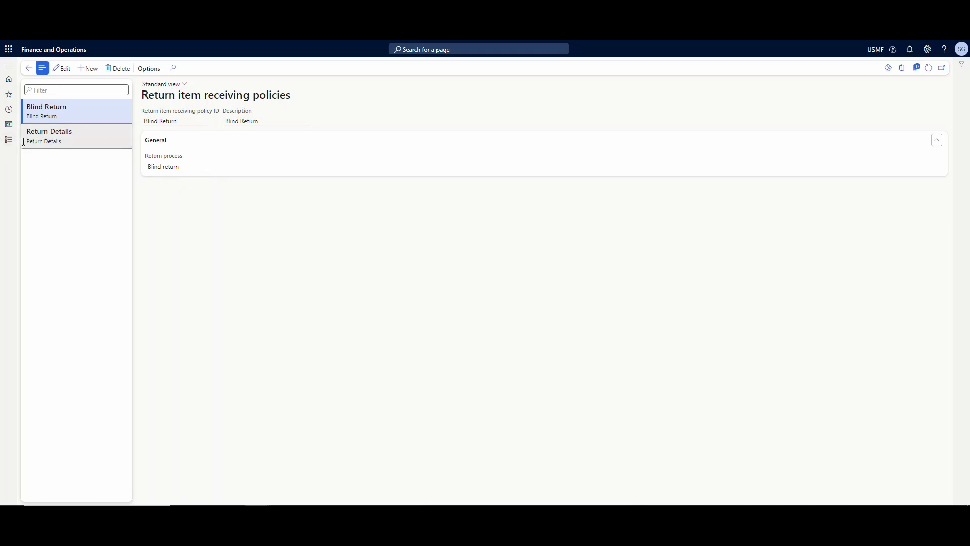
pyautogui.click(6, 144)
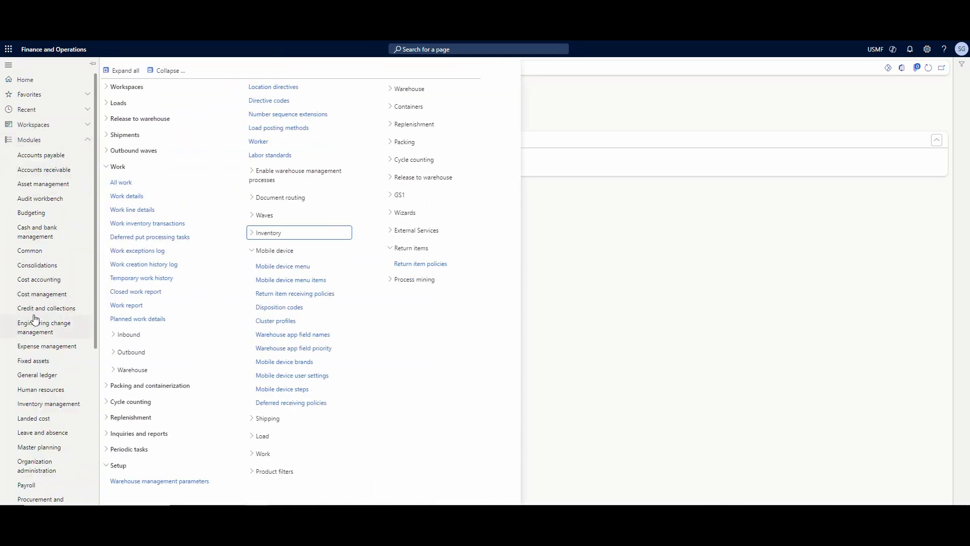
# Step: Edit the Blind Return menu item, keeping Return item receiving and the Blind Return policy
pyautogui.click(297, 286)
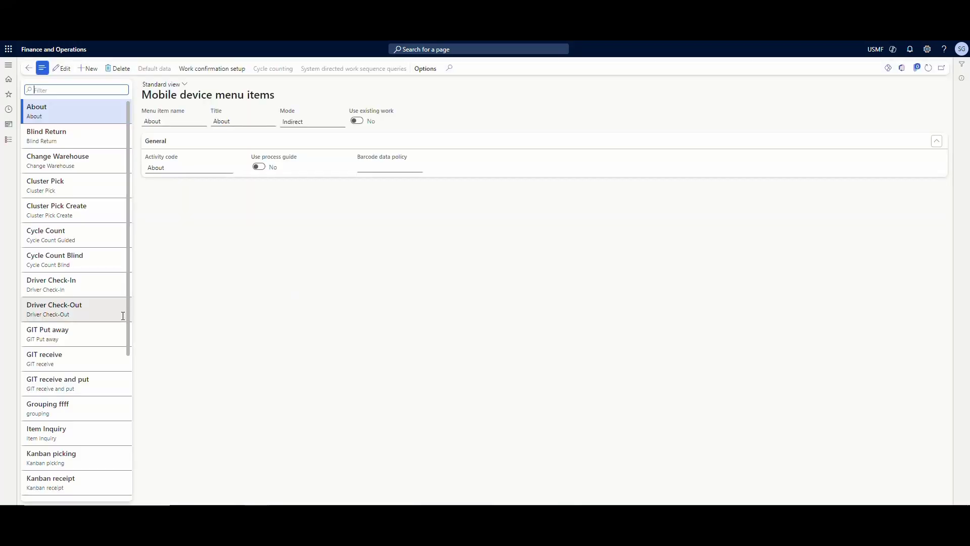
pyautogui.click(82, 132)
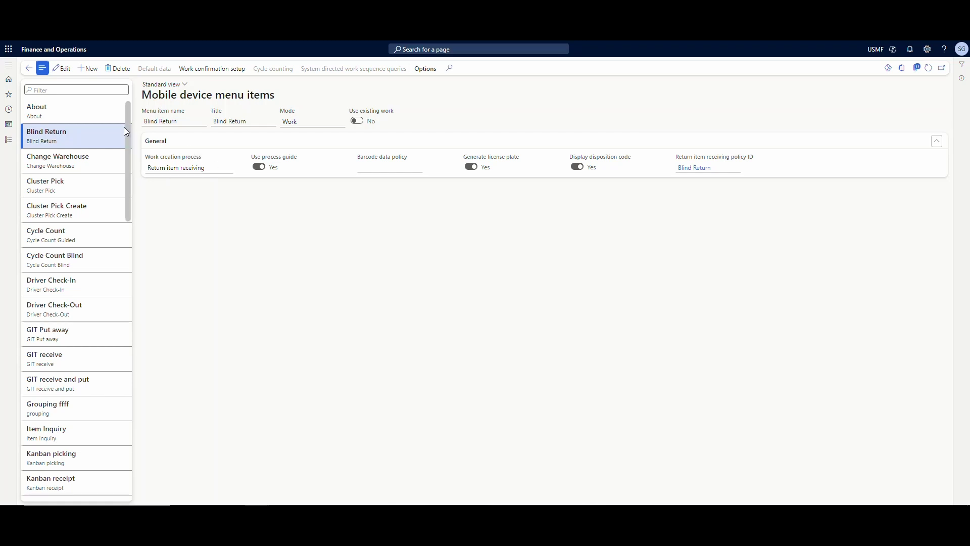
pyautogui.click(61, 68)
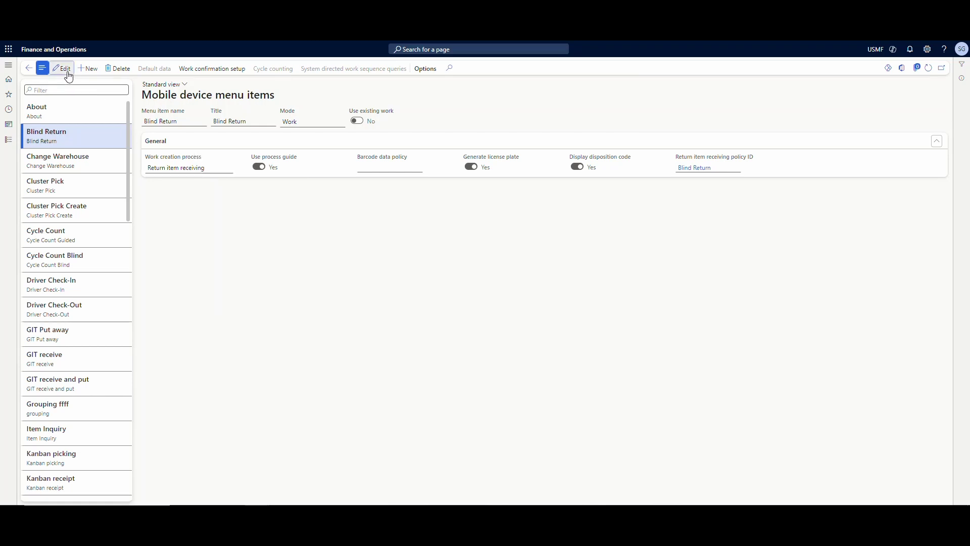
pyautogui.click(229, 167)
pyautogui.scroll(-2, 252, 304)
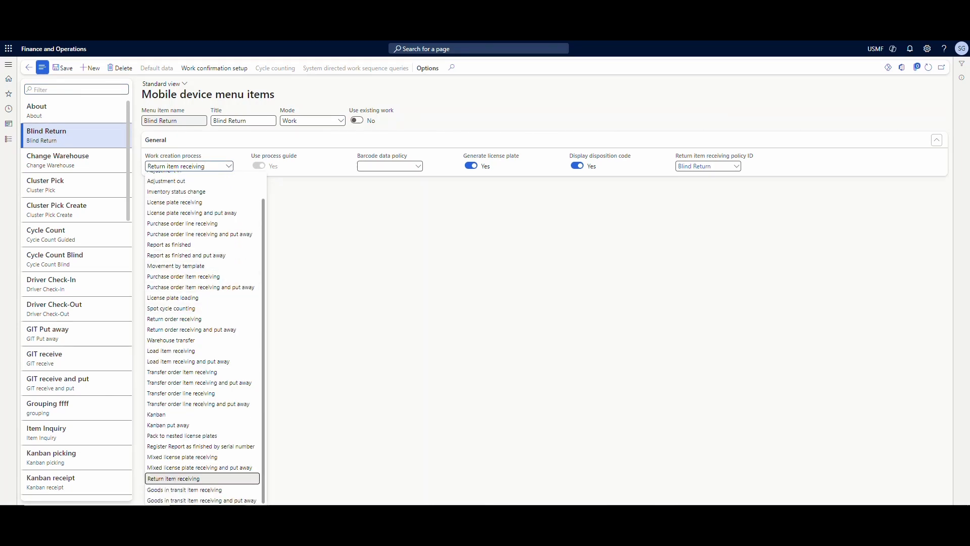
pyautogui.click(197, 481)
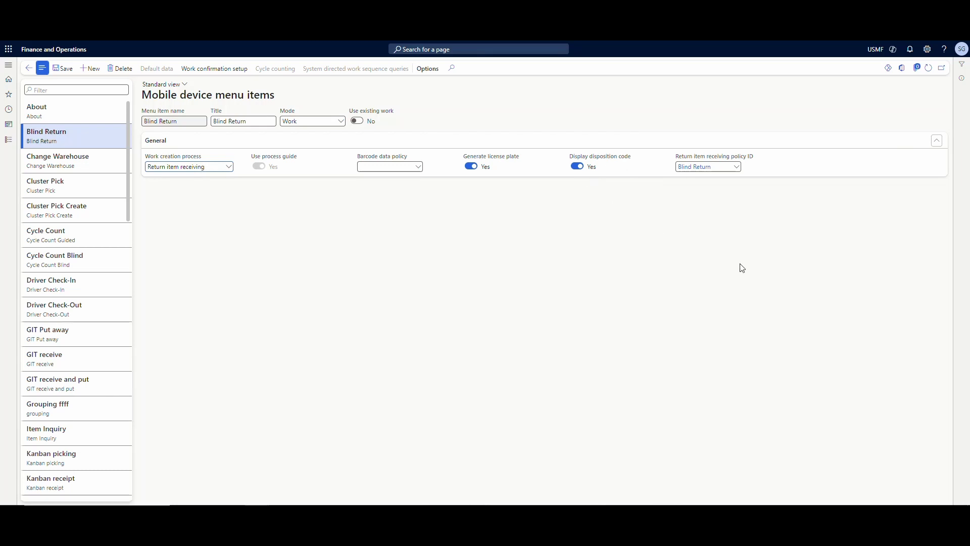
pyautogui.click(736, 168)
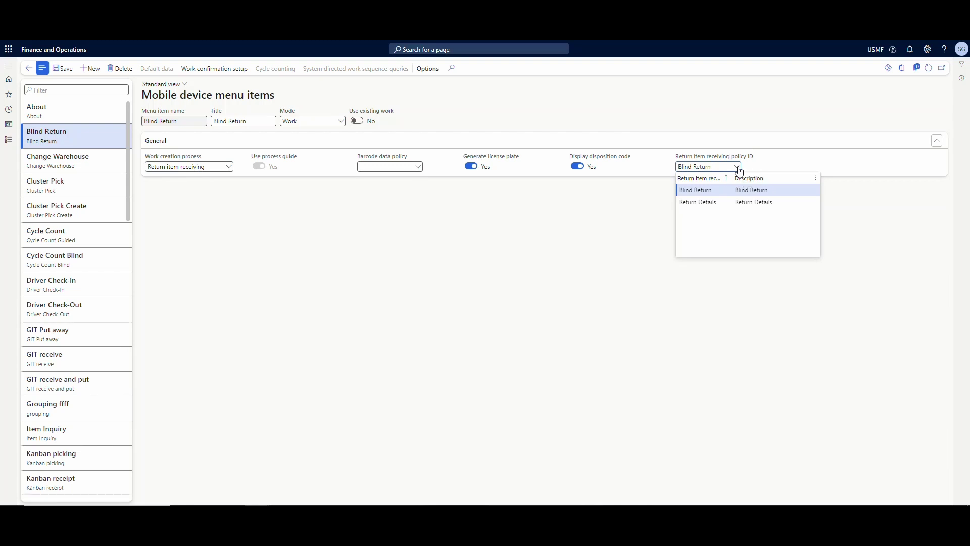
pyautogui.click(738, 169)
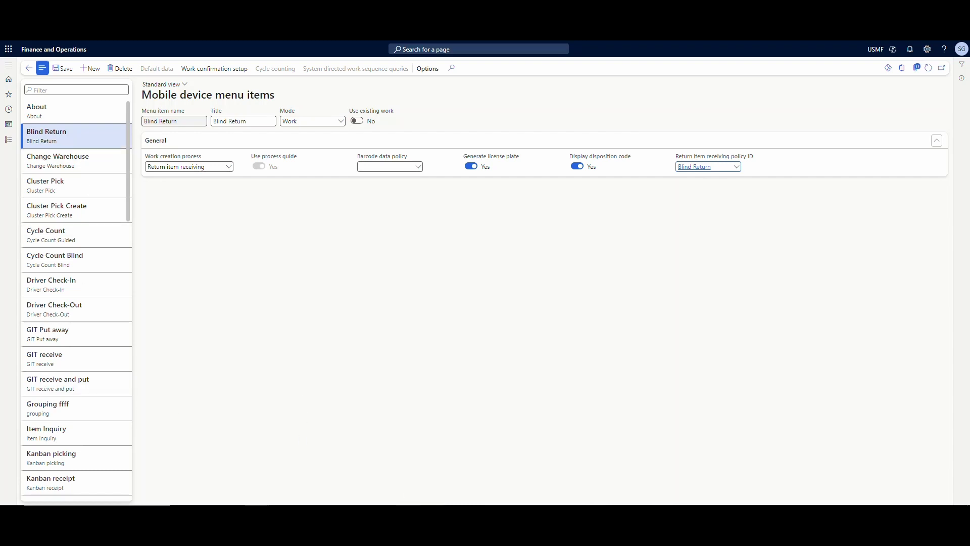
# Step: In the mobile app, start a blind return and enter the customer account
pyautogui.click(374, 452)
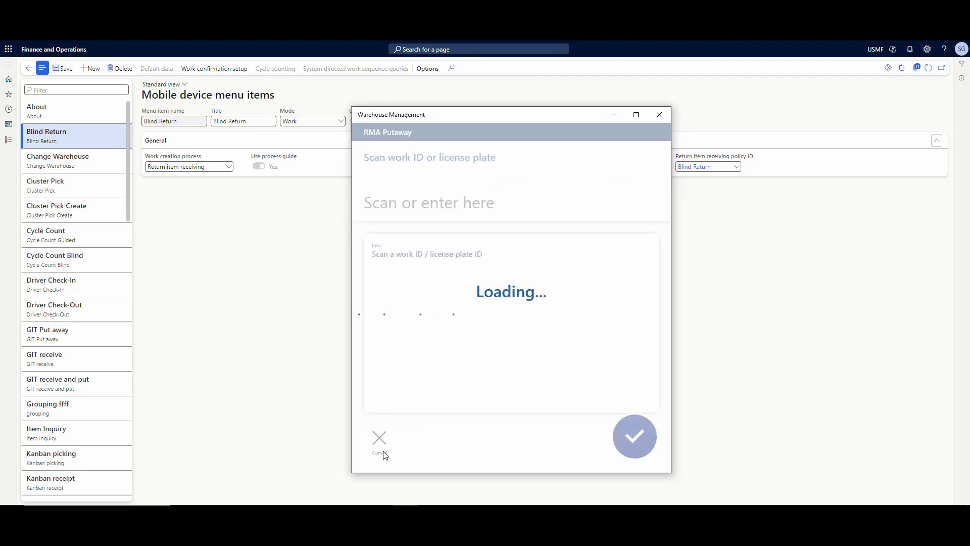
pyautogui.click(375, 309)
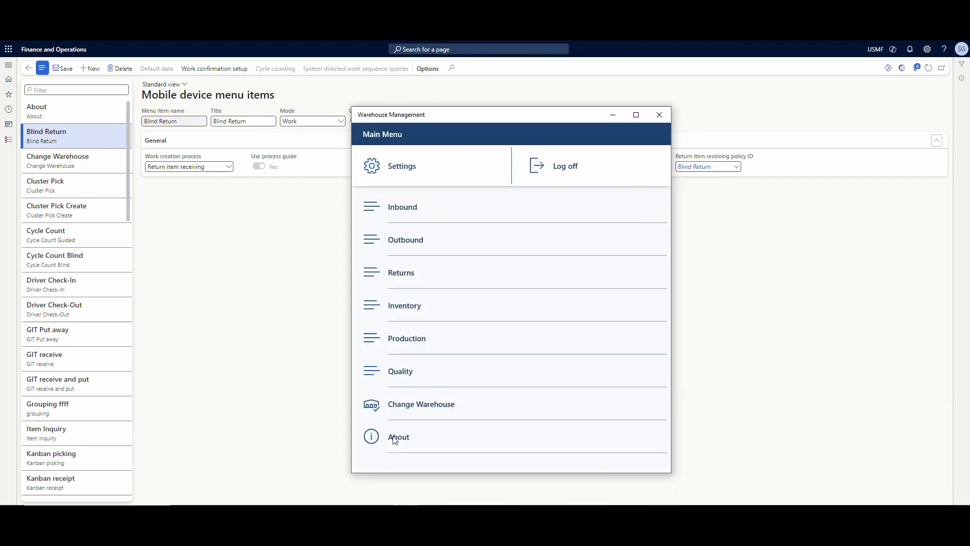
pyautogui.click(404, 278)
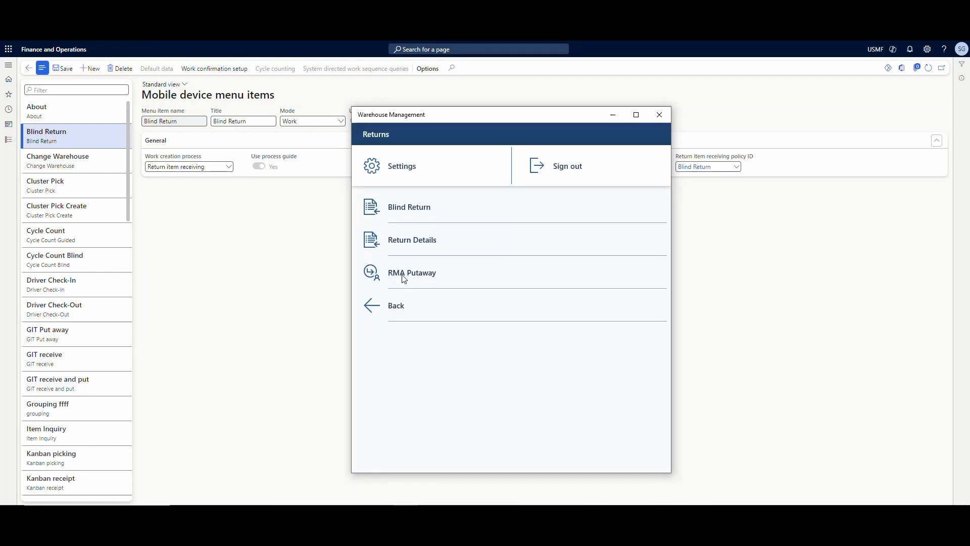
pyautogui.click(410, 212)
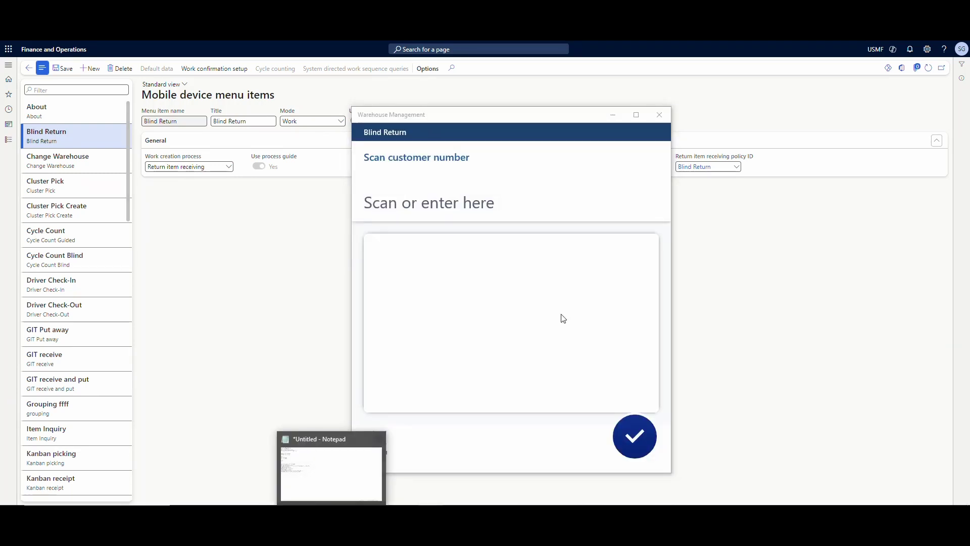
pyautogui.click(413, 189)
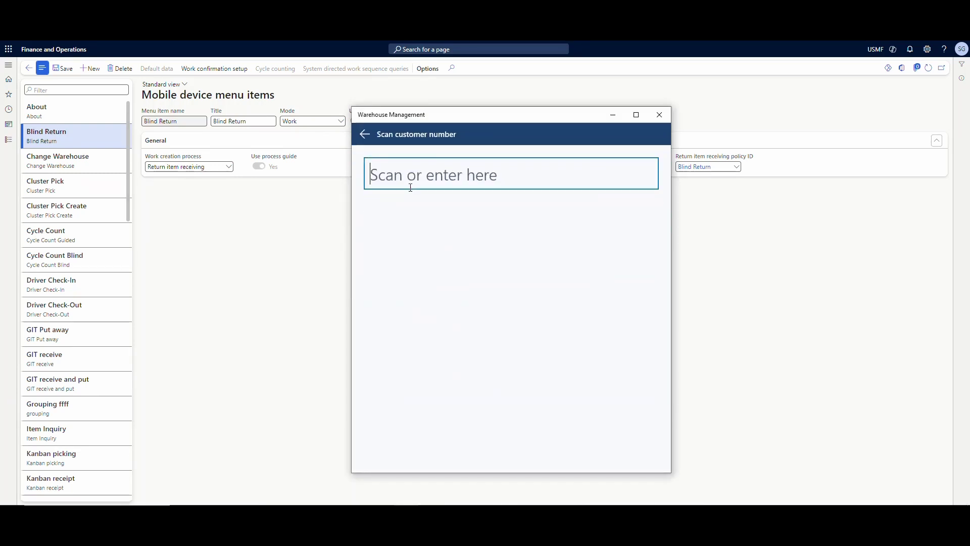
pyautogui.write('US0')
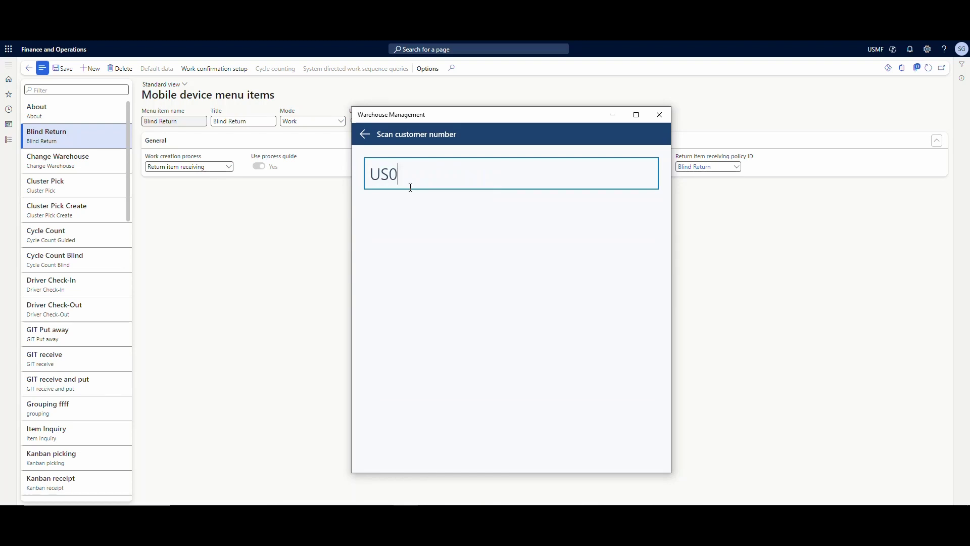
pyautogui.press('BackSpace')
pyautogui.write('-003')
pyautogui.press('Return')
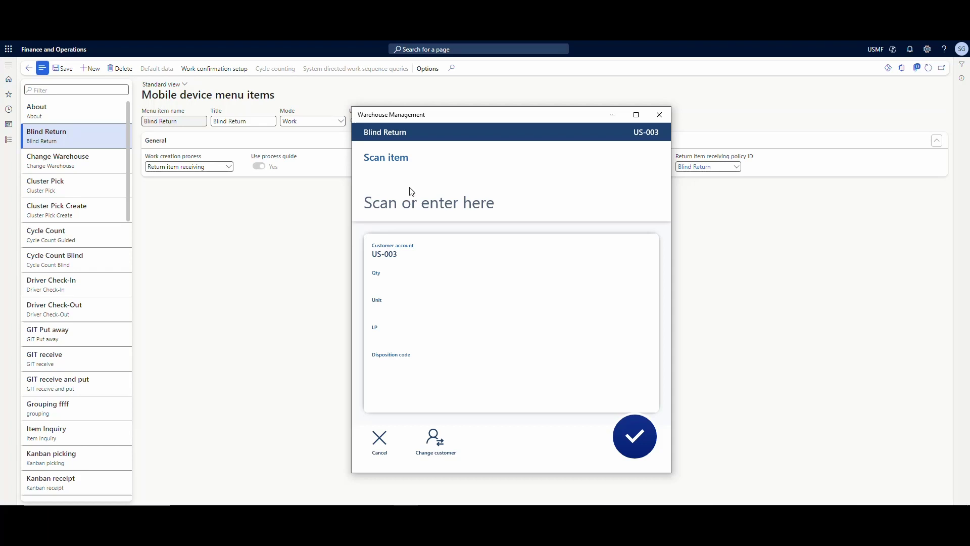
# Step: Receive one A0001 on the generated license plate as RMA Credit, then exit to Returns
pyautogui.write('a0001')
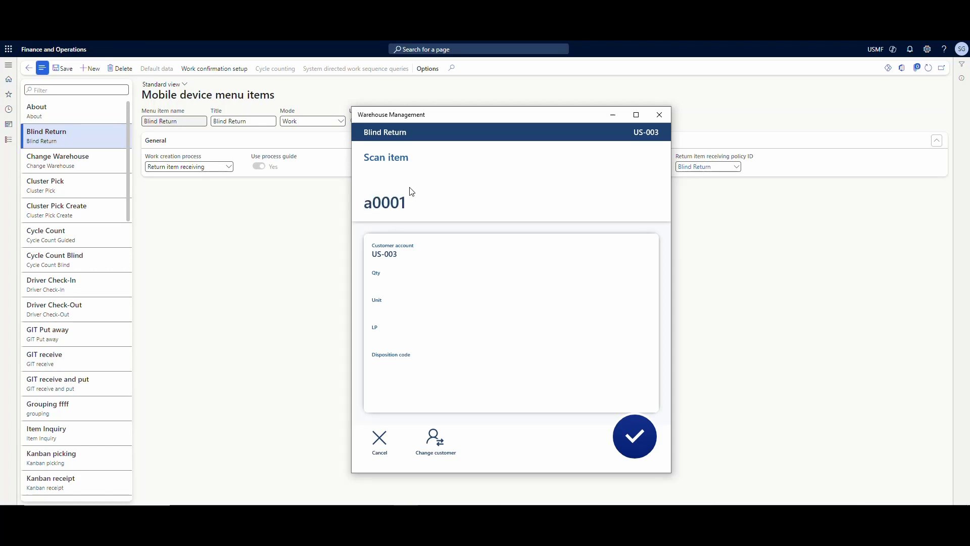
pyautogui.press('Return')
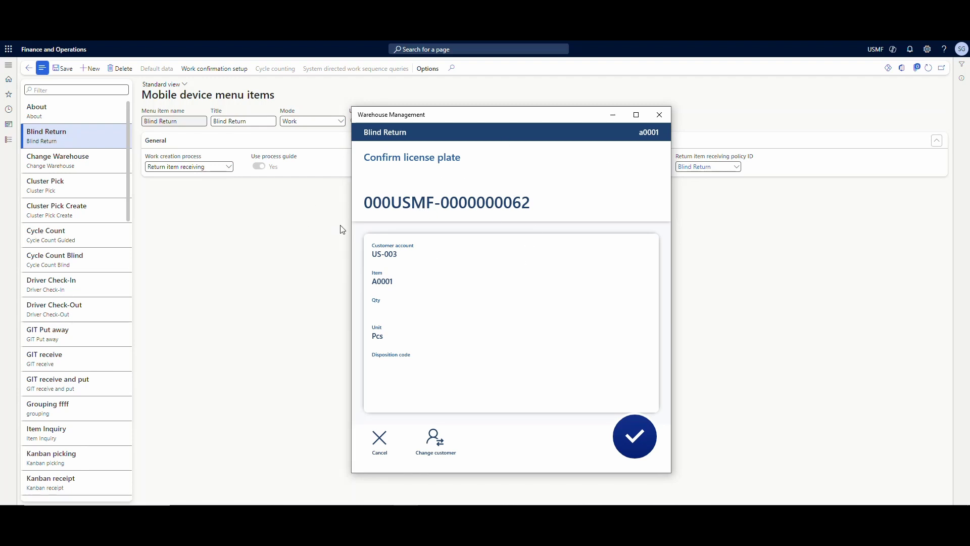
pyautogui.click(635, 450)
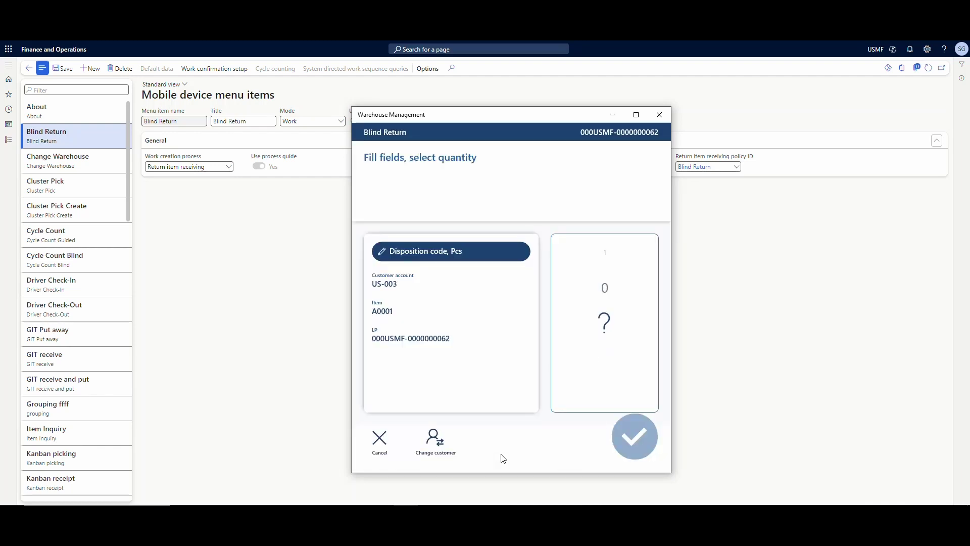
pyautogui.click(601, 293)
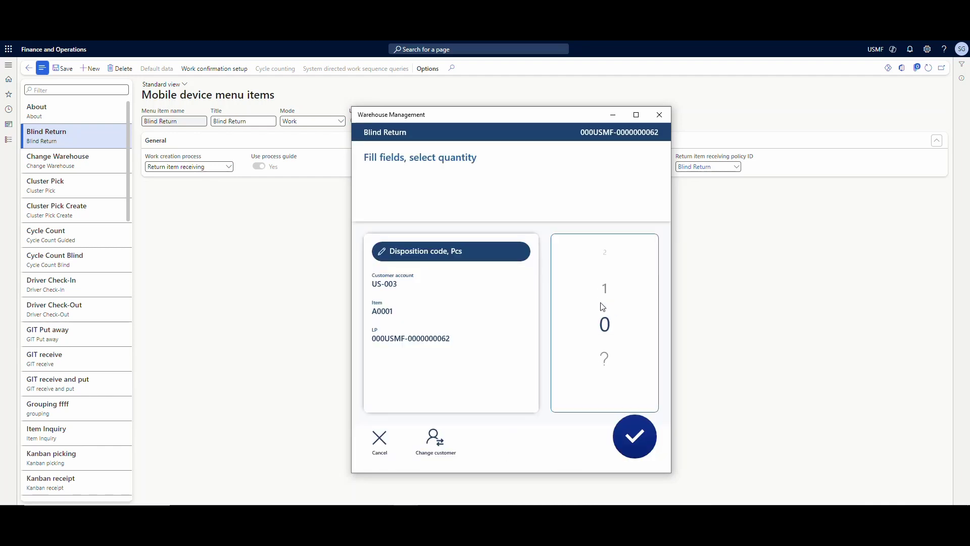
pyautogui.click(606, 292)
pyautogui.click(627, 430)
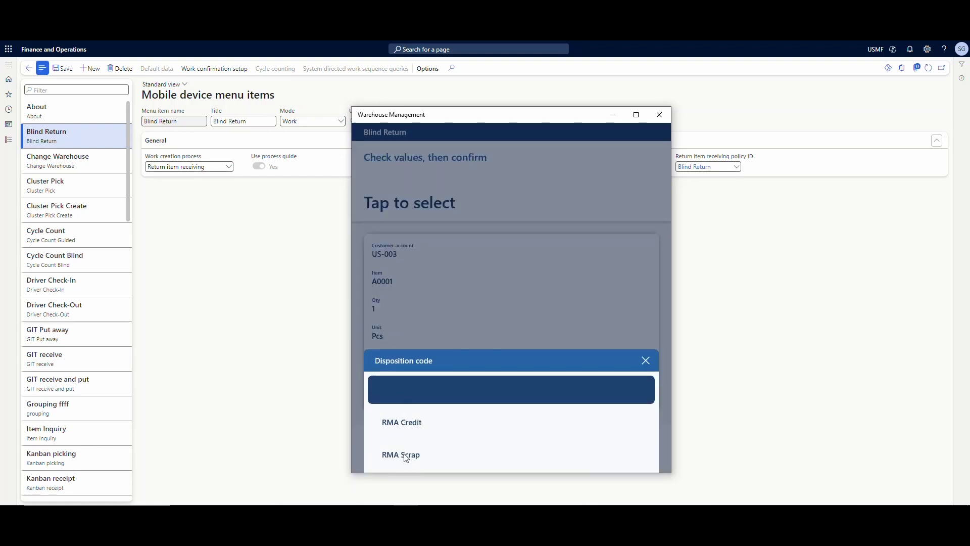
pyautogui.click(405, 424)
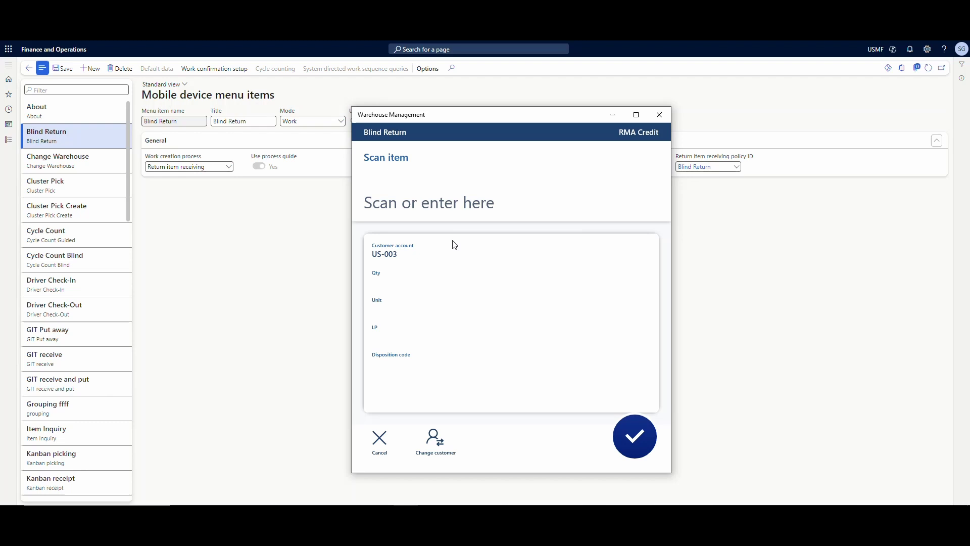
pyautogui.click(380, 450)
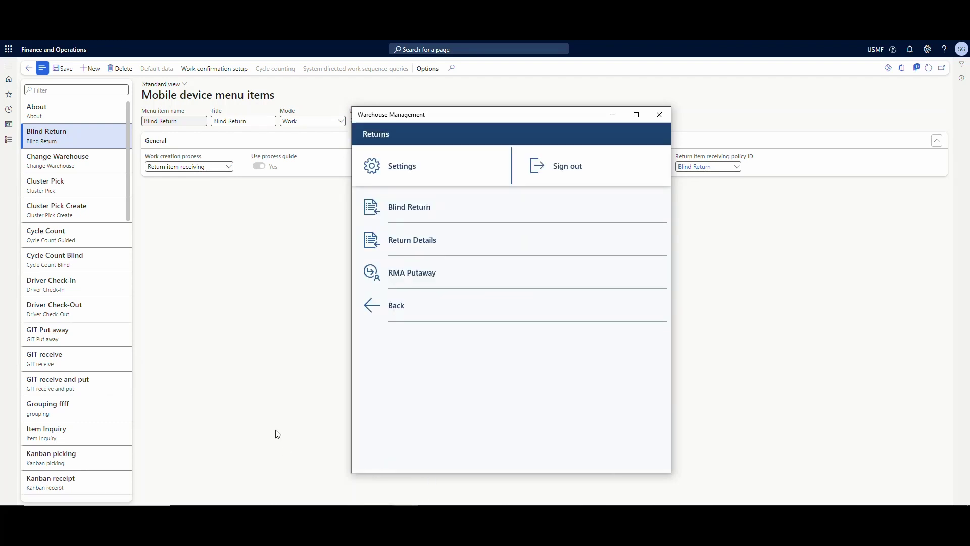
pyautogui.click(268, 392)
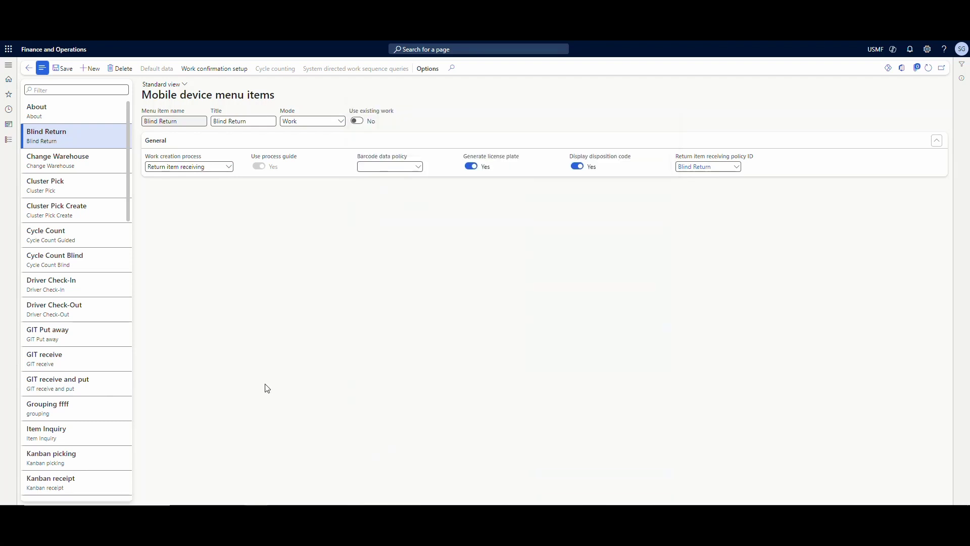
pyautogui.click(8, 140)
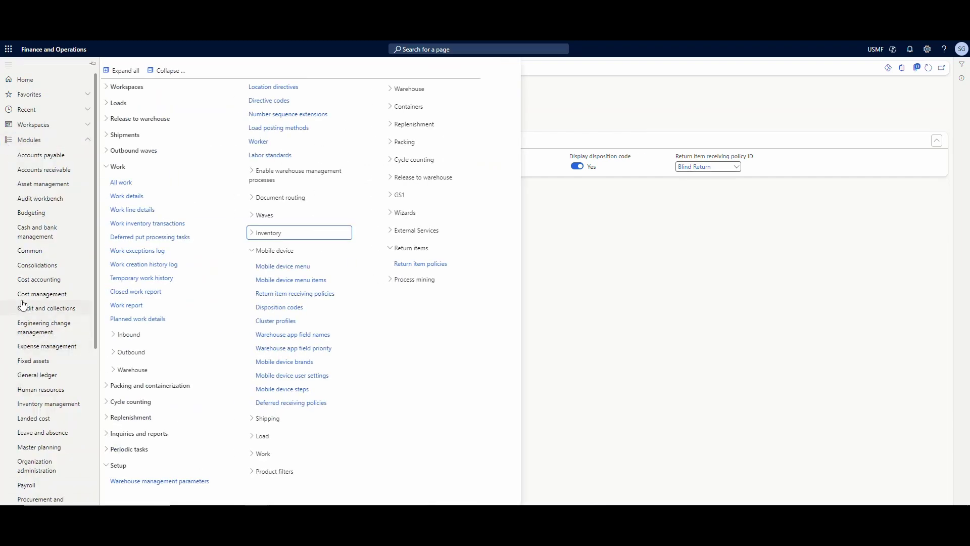
pyautogui.scroll(-1, 23, 300)
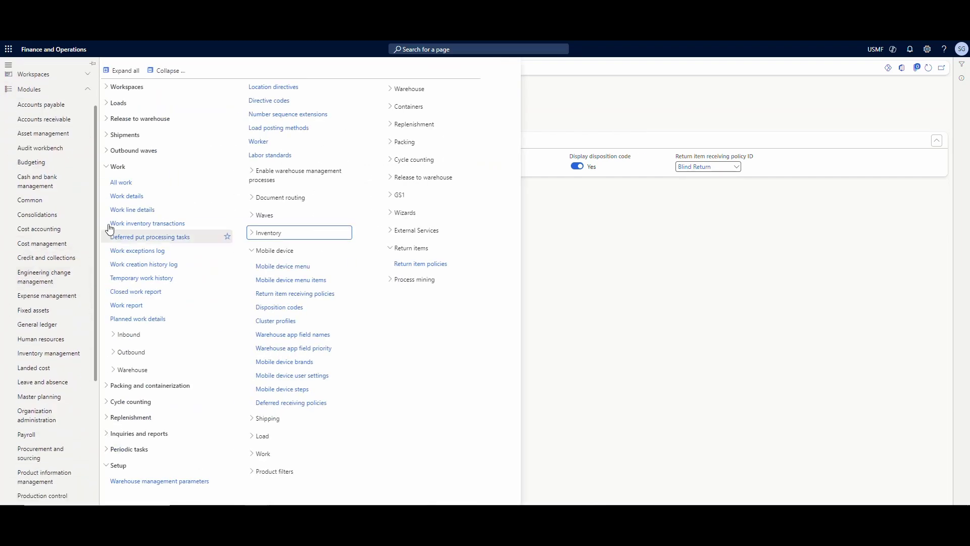
pyautogui.click(109, 169)
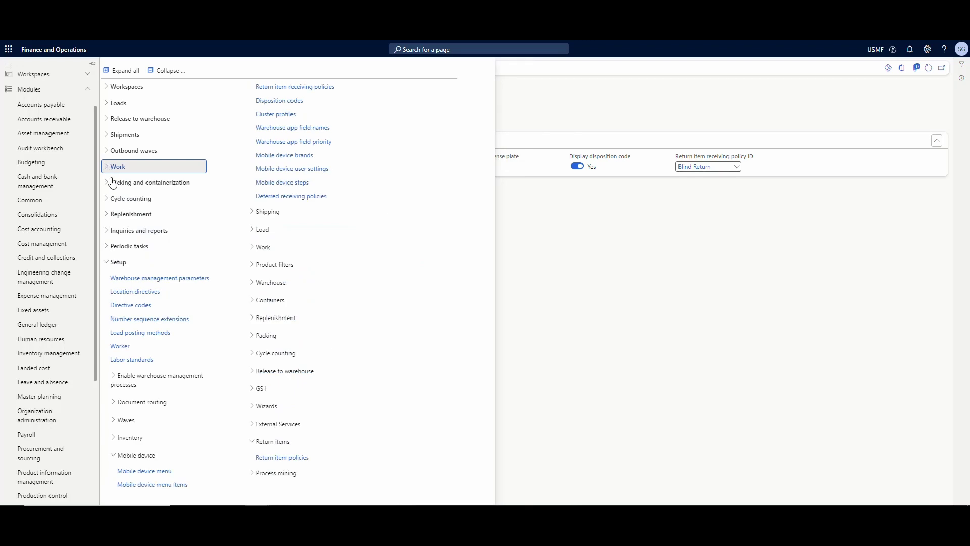
pyautogui.click(108, 260)
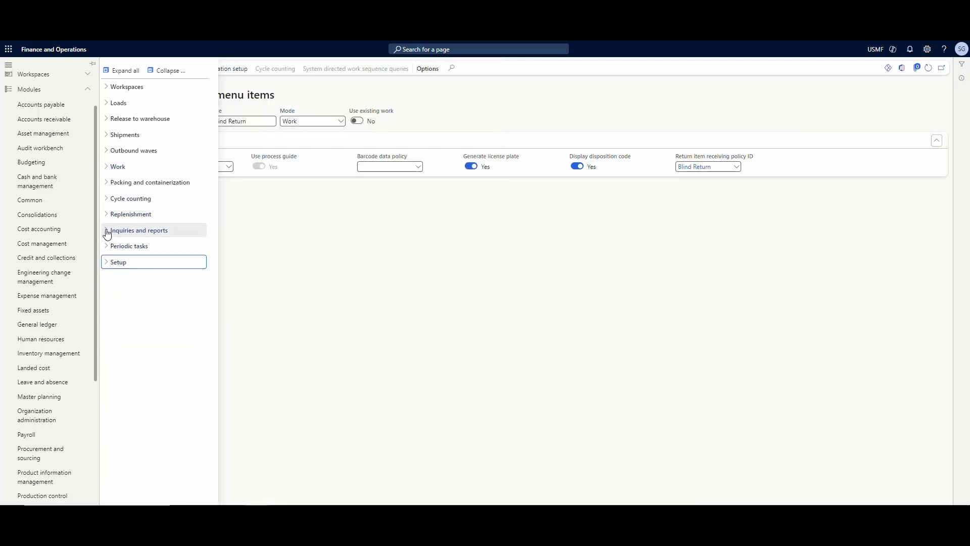
pyautogui.click(108, 231)
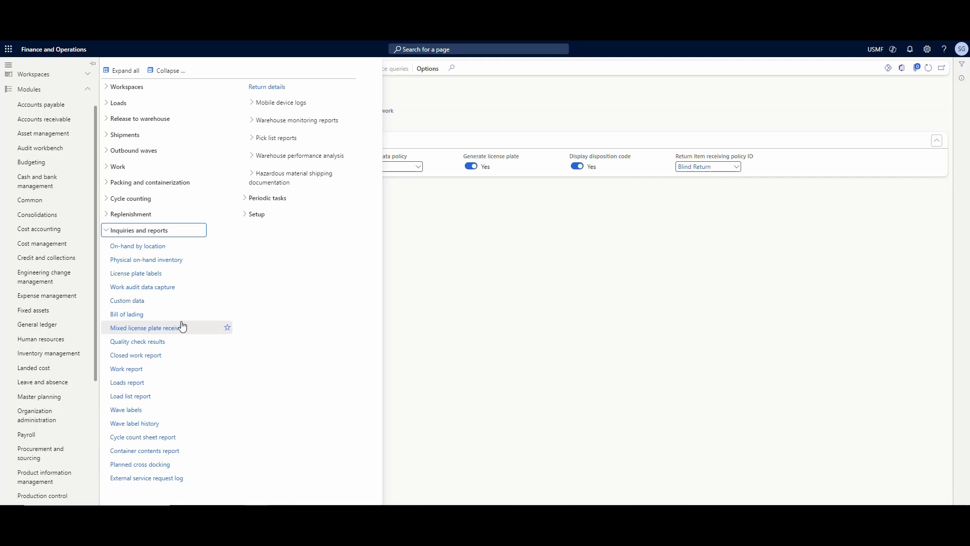
pyautogui.click(169, 329)
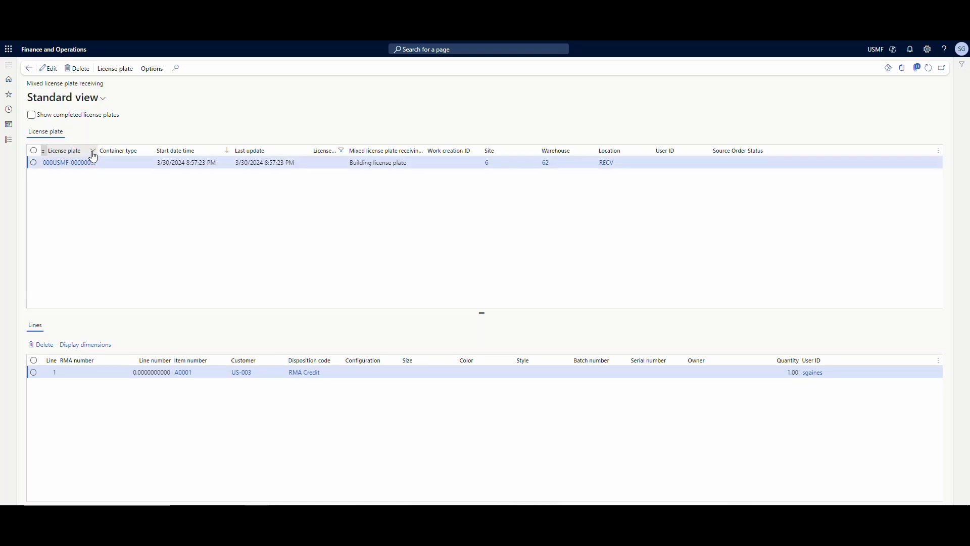
pyautogui.moveTo(95, 153); pyautogui.dragTo(151, 152)
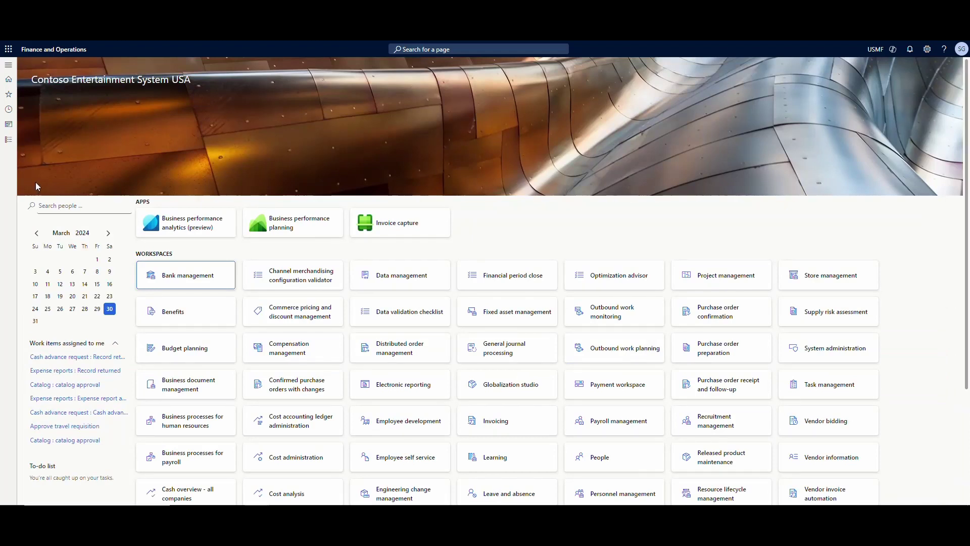
pyautogui.click(9, 139)
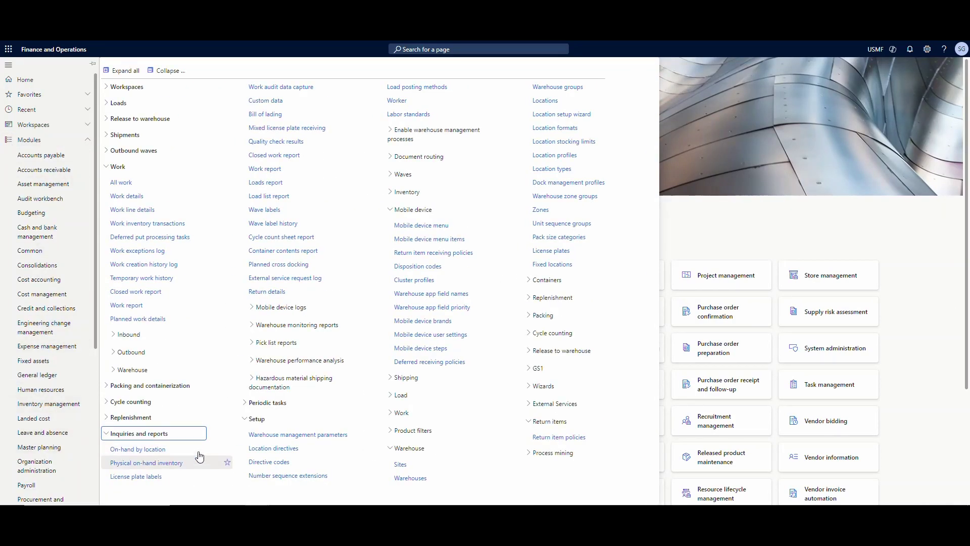
# Step: Open the On-hand list for A0001 in warehouse 62 and select the FL-001 row
pyautogui.scroll(-3, 74, 331)
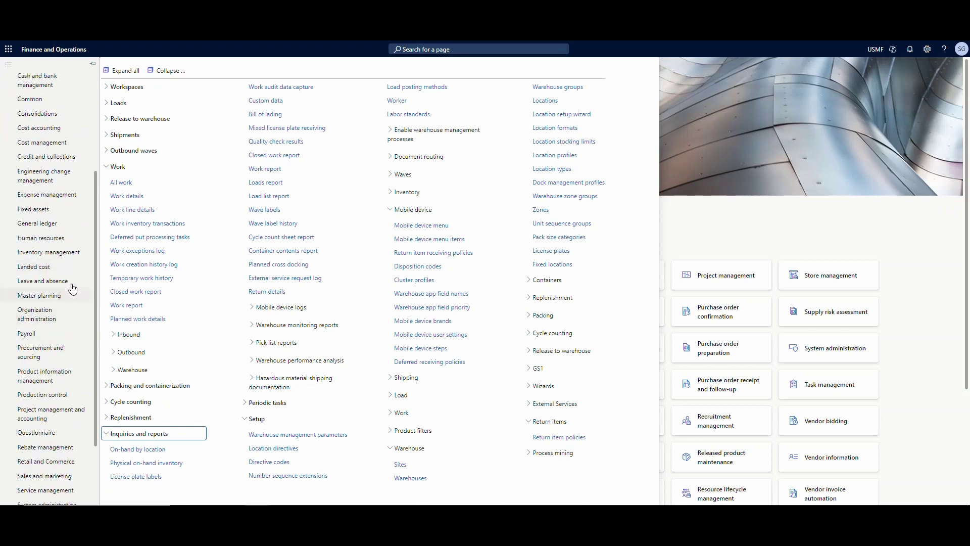
pyautogui.click(63, 251)
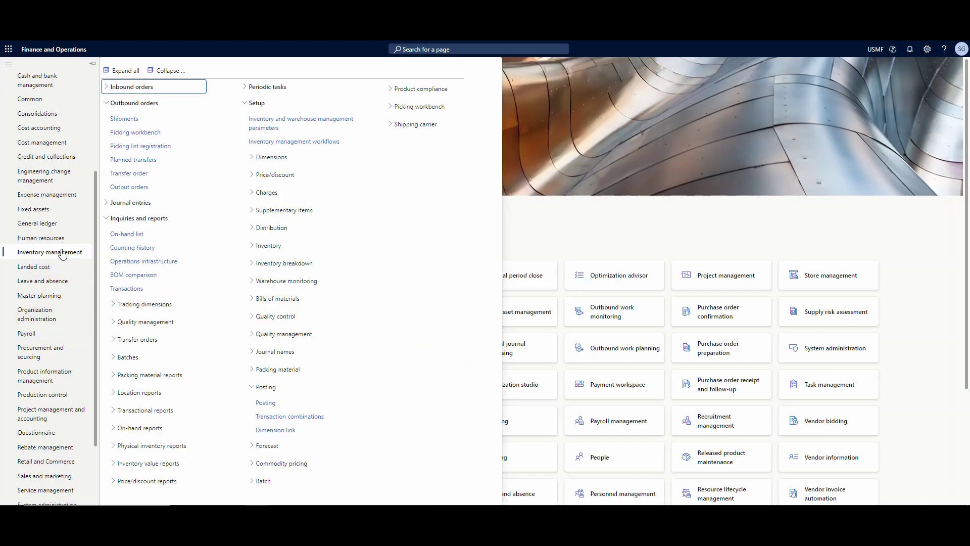
pyautogui.click(133, 233)
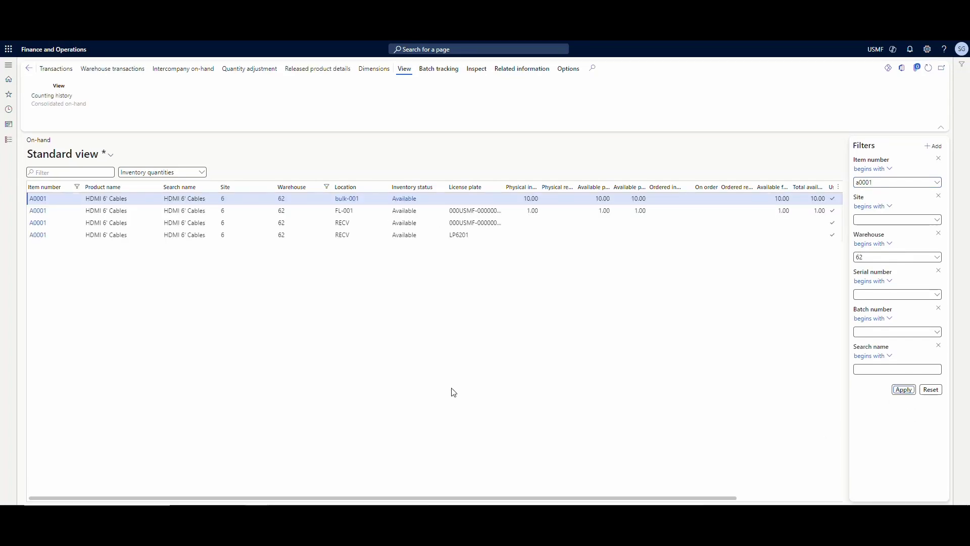
pyautogui.moveTo(503, 186); pyautogui.dragTo(540, 186)
pyautogui.click(536, 211)
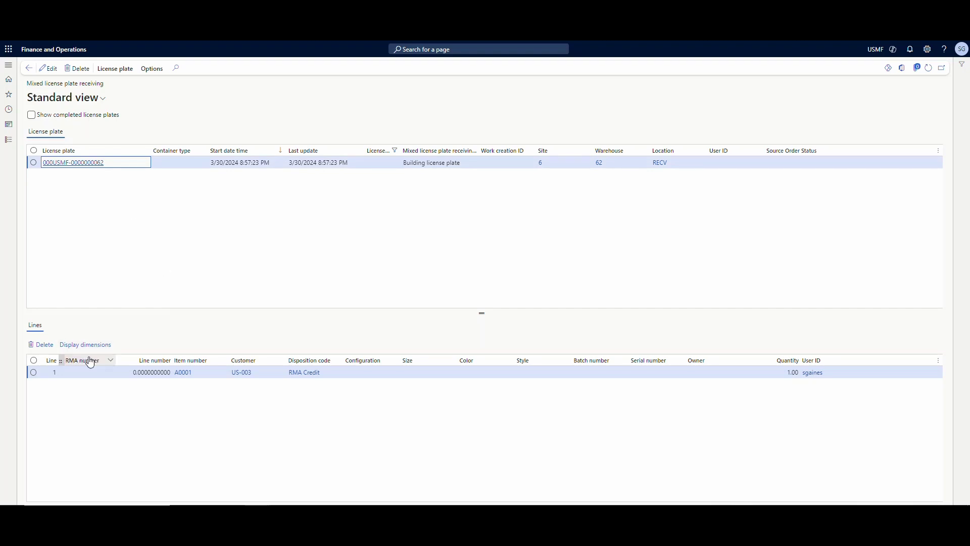
pyautogui.click(118, 70)
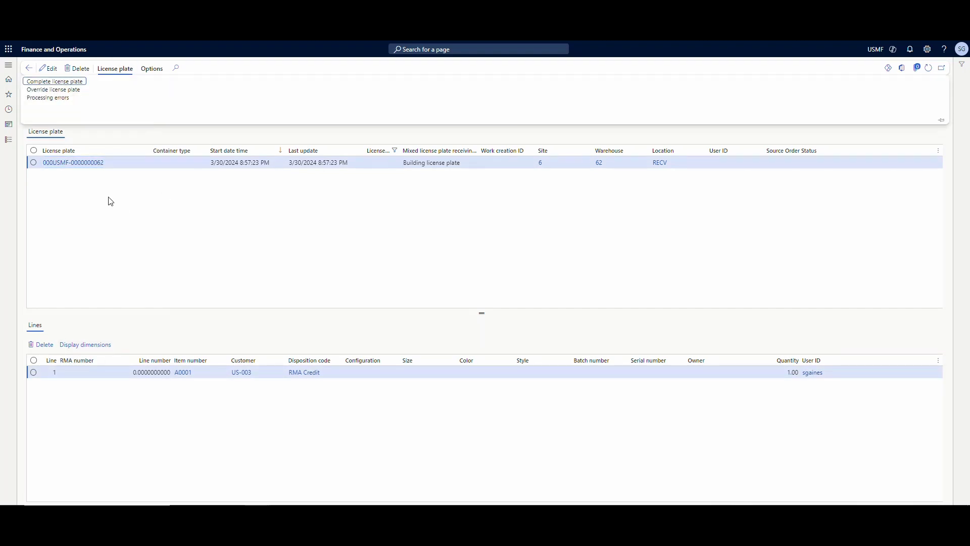
pyautogui.click(56, 82)
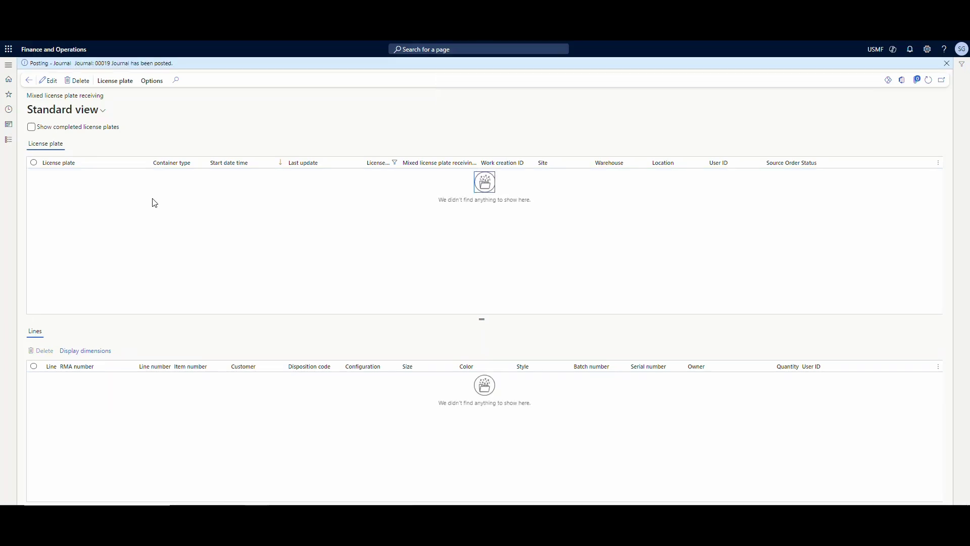
pyautogui.click(32, 128)
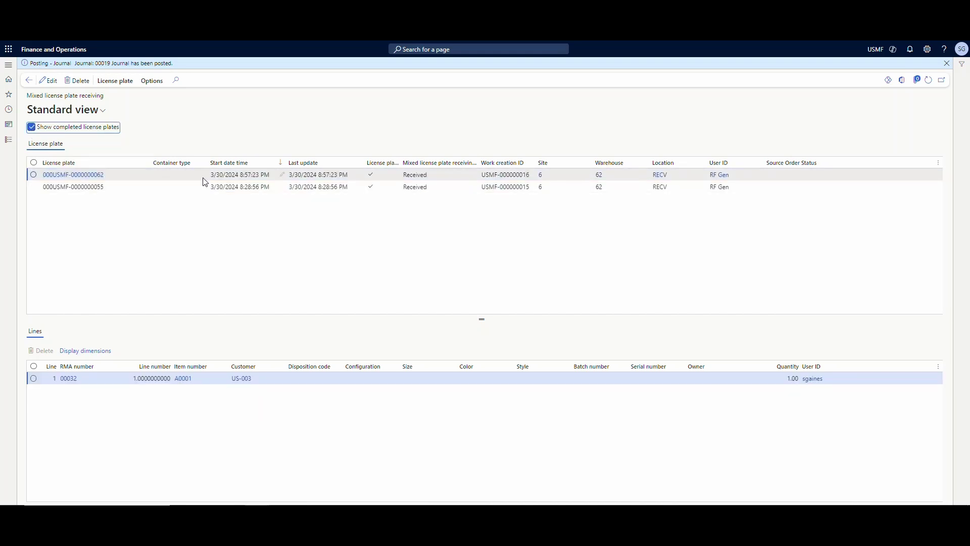
pyautogui.click(71, 383)
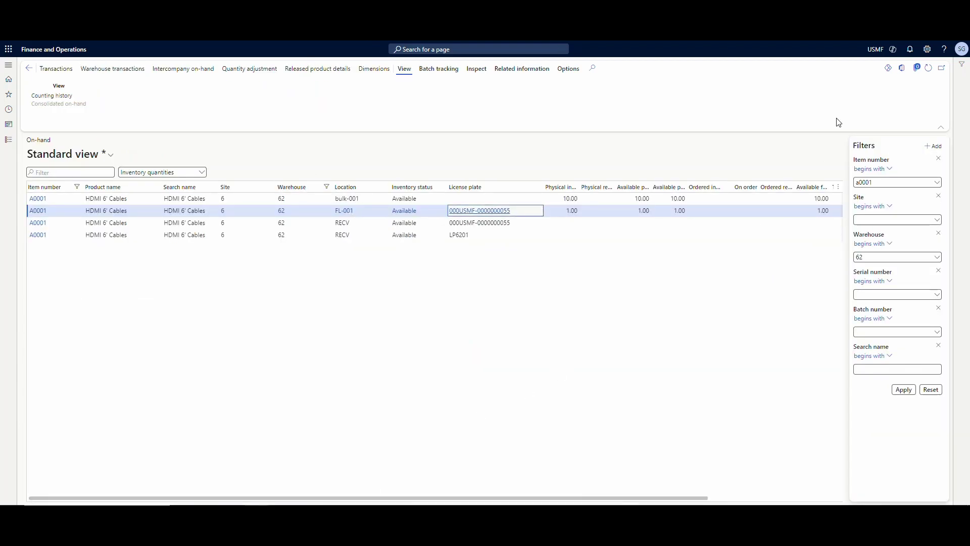
pyautogui.click(929, 67)
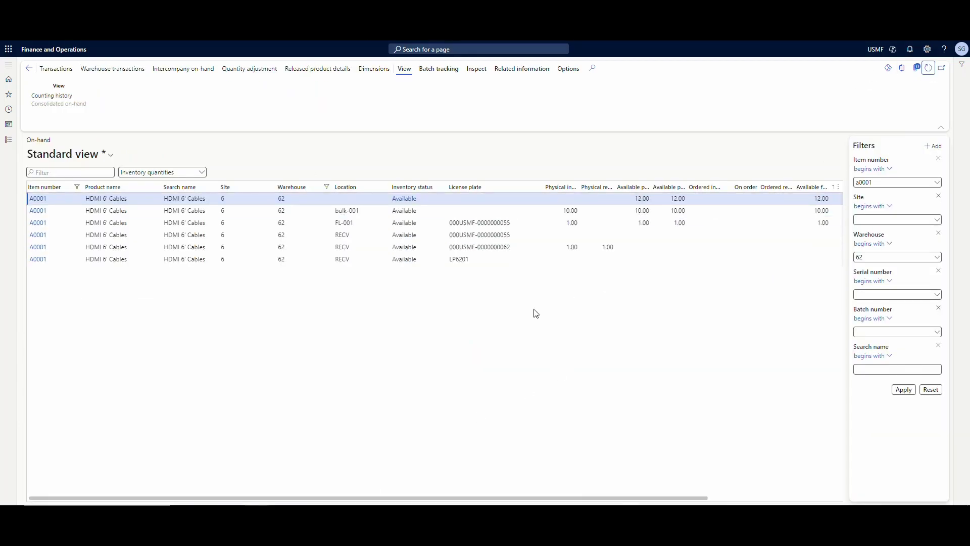
pyautogui.click(530, 246)
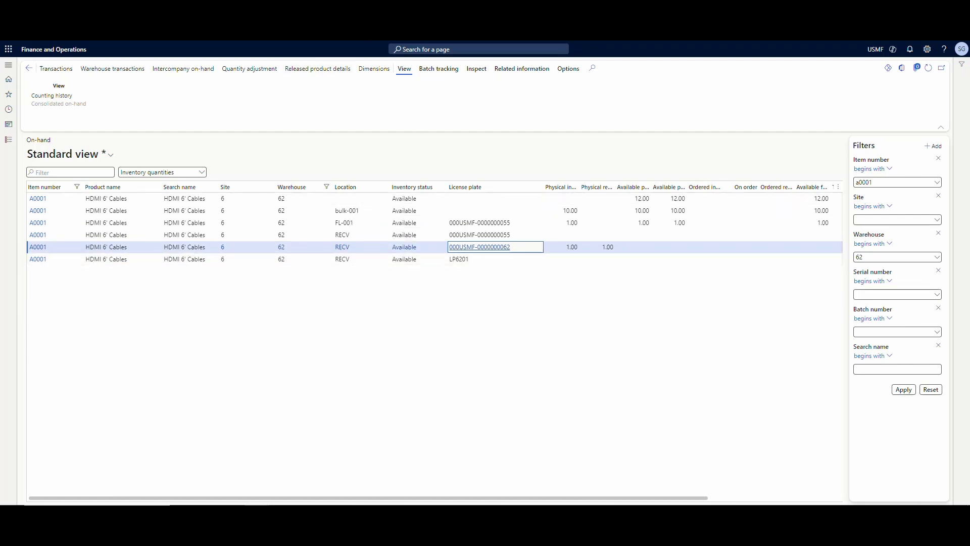
pyautogui.rightClick(303, 39)
pyautogui.click(183, 41)
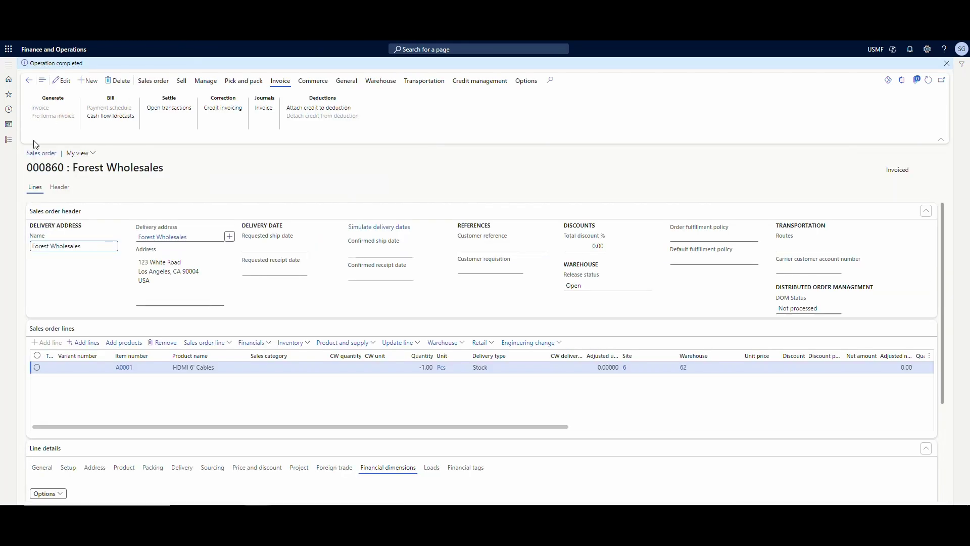
pyautogui.click(8, 140)
pyautogui.scroll(-5, 43, 274)
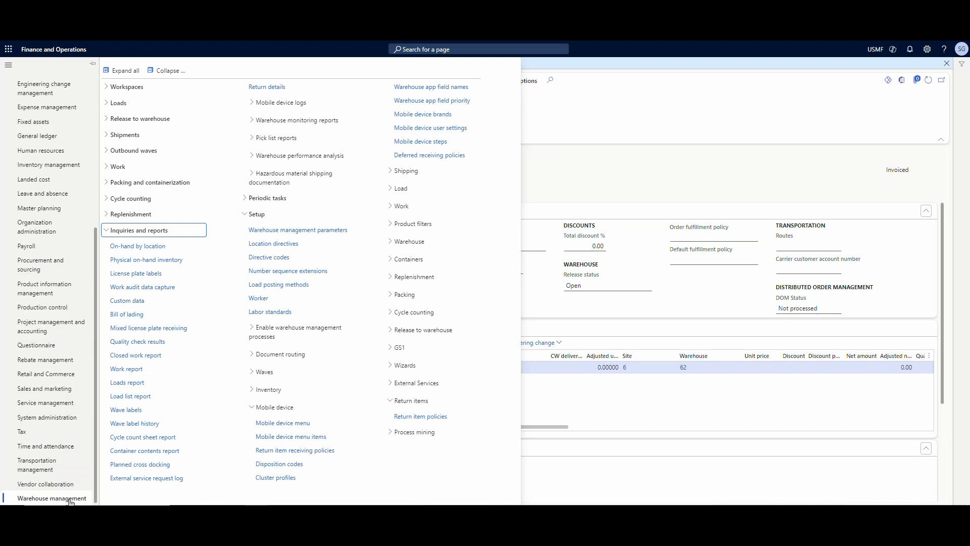
# Step: Open All work and copy the target license plate of return work USMF-000018
pyautogui.click(198, 229)
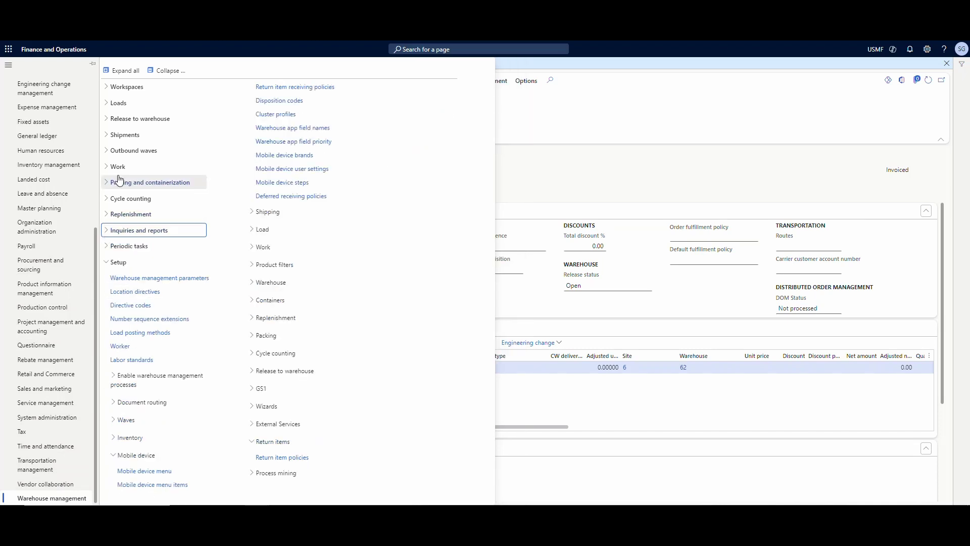
pyautogui.click(118, 166)
pyautogui.click(221, 389)
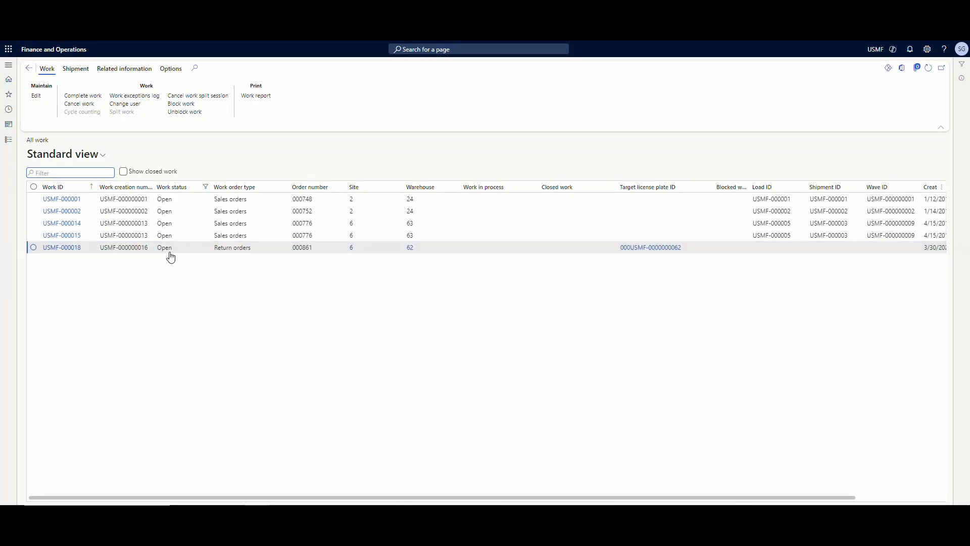
pyautogui.click(682, 249)
pyautogui.rightClick(646, 251)
pyautogui.click(679, 258)
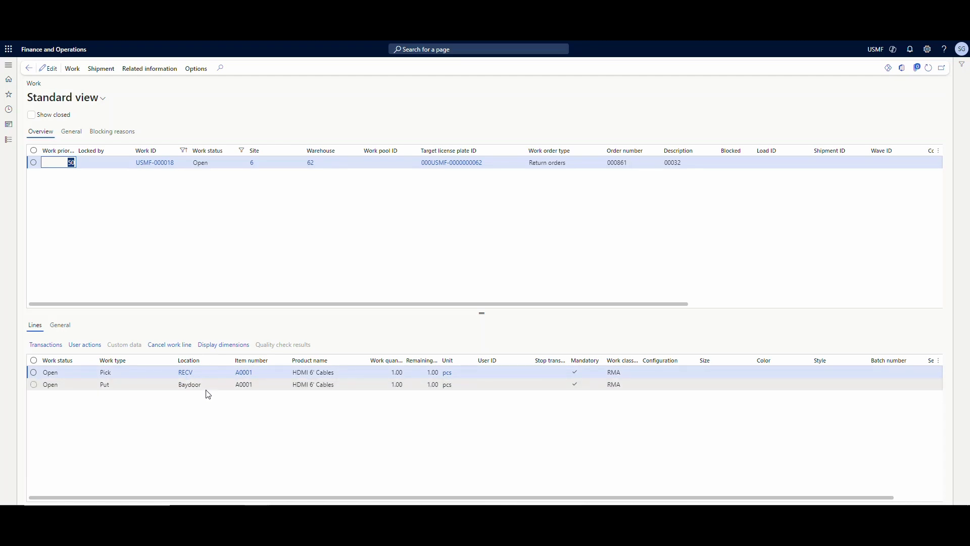
pyautogui.moveTo(208, 394)
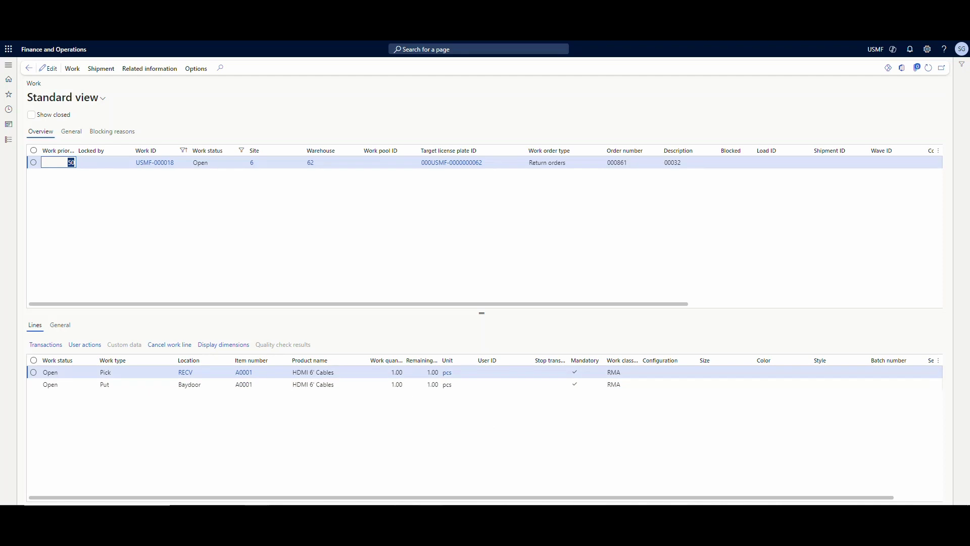
pyautogui.hotkey('alt', 'Tab')
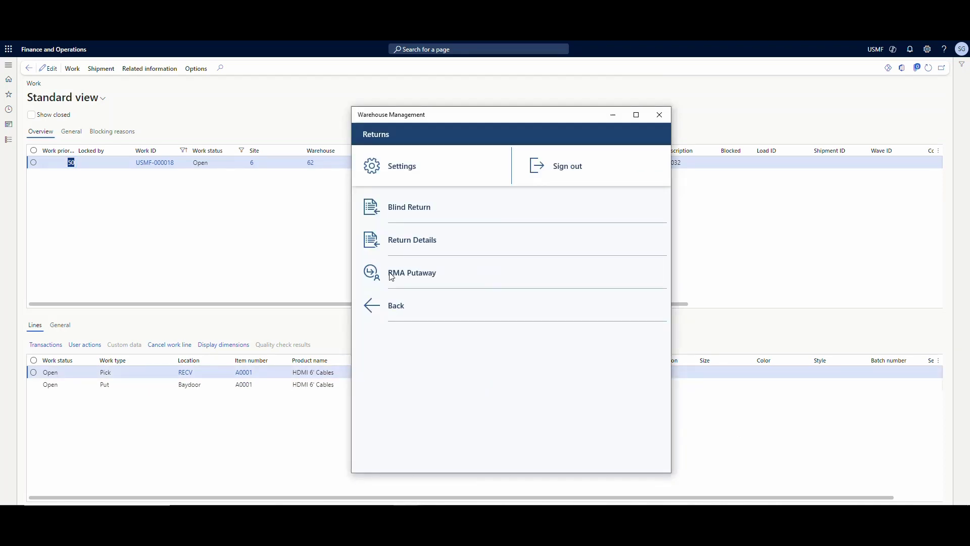
pyautogui.click(391, 274)
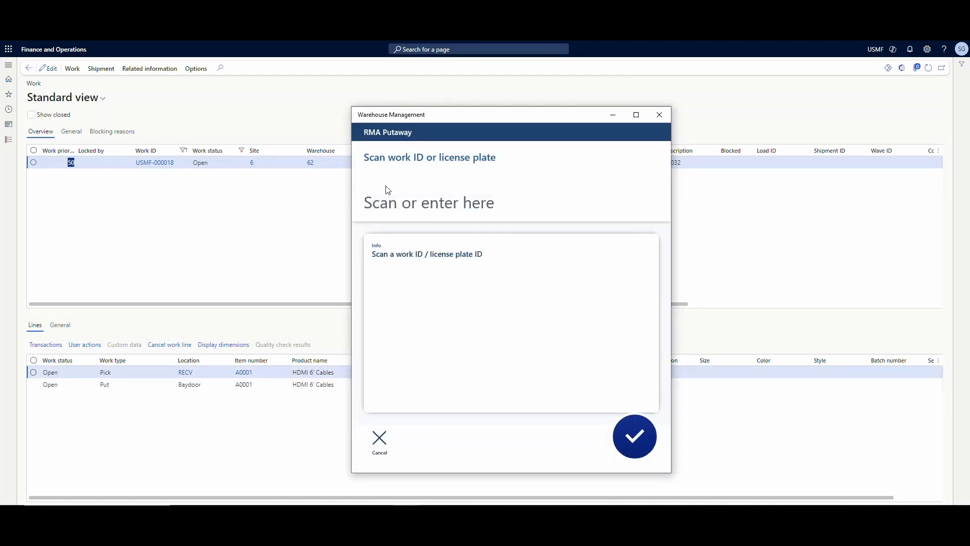
pyautogui.click(388, 190)
pyautogui.hotkey('ctrl', 'v')
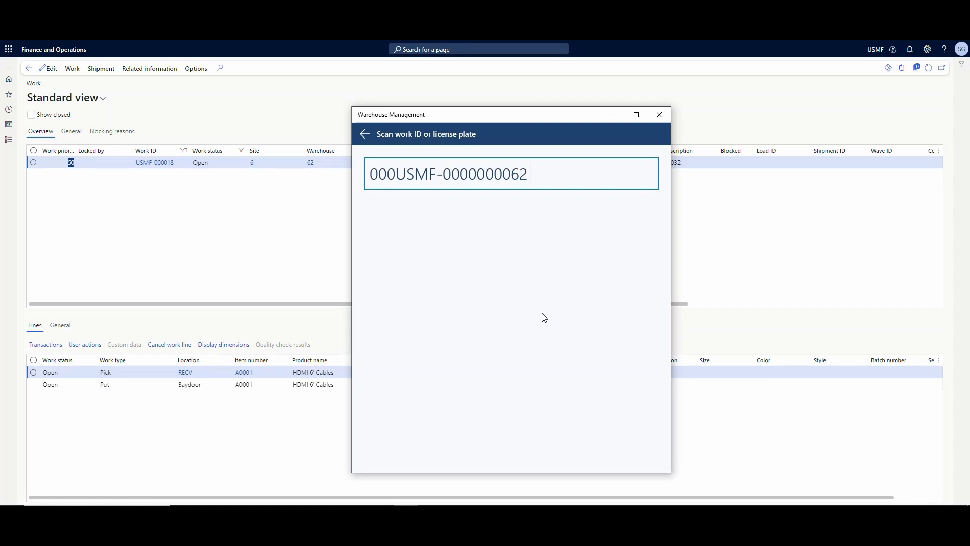
pyautogui.press('Return')
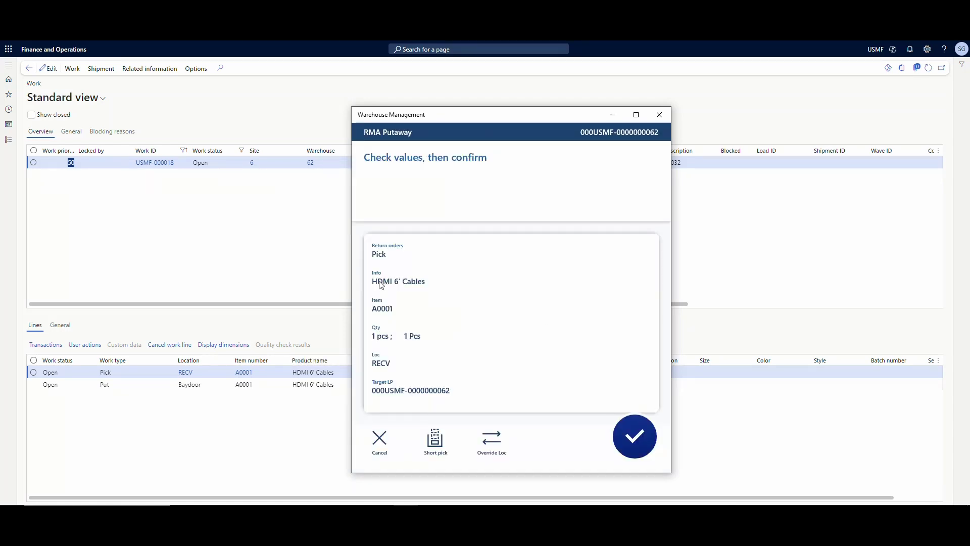
pyautogui.click(642, 446)
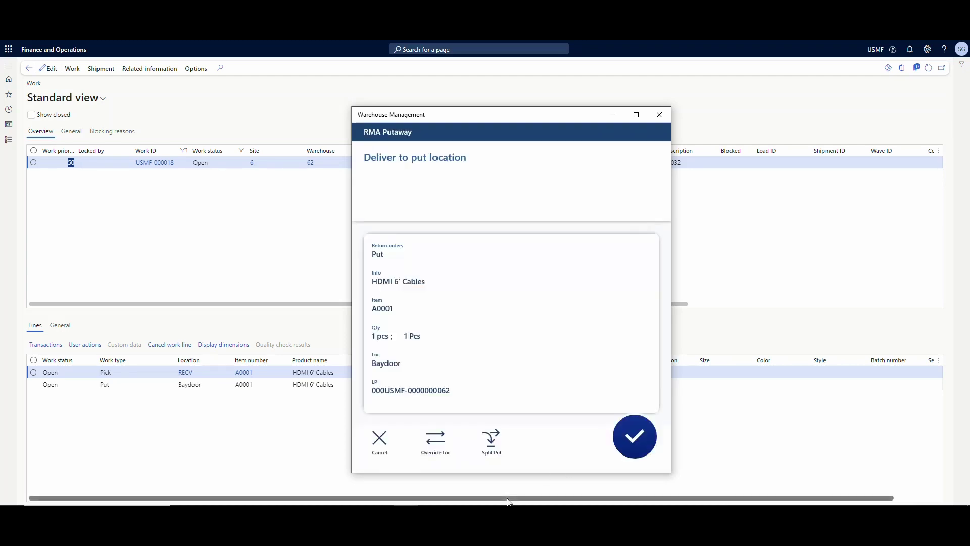
# Step: Override the Baydoor put location with reason 'Location override - item not there' and FLoor-01, which is rejected as invalid
pyautogui.click(440, 446)
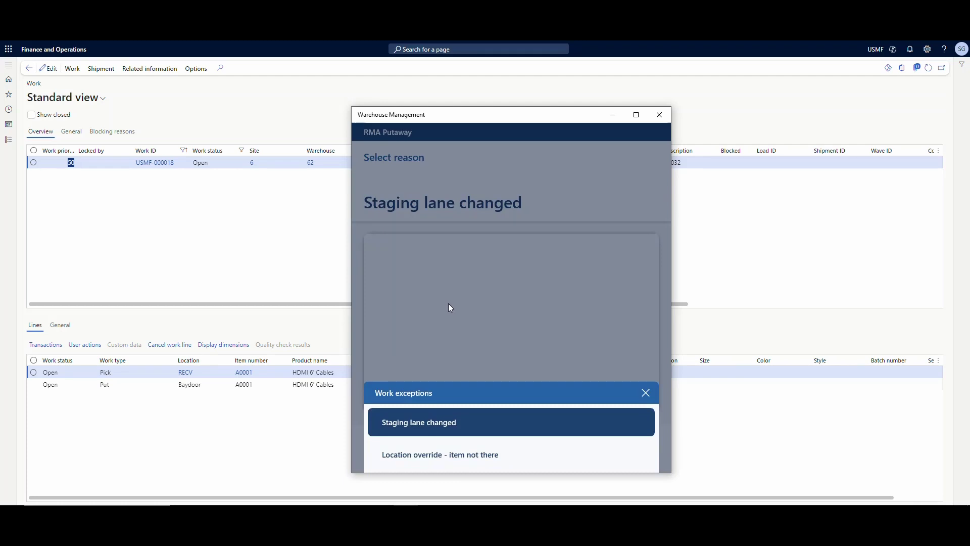
pyautogui.click(448, 463)
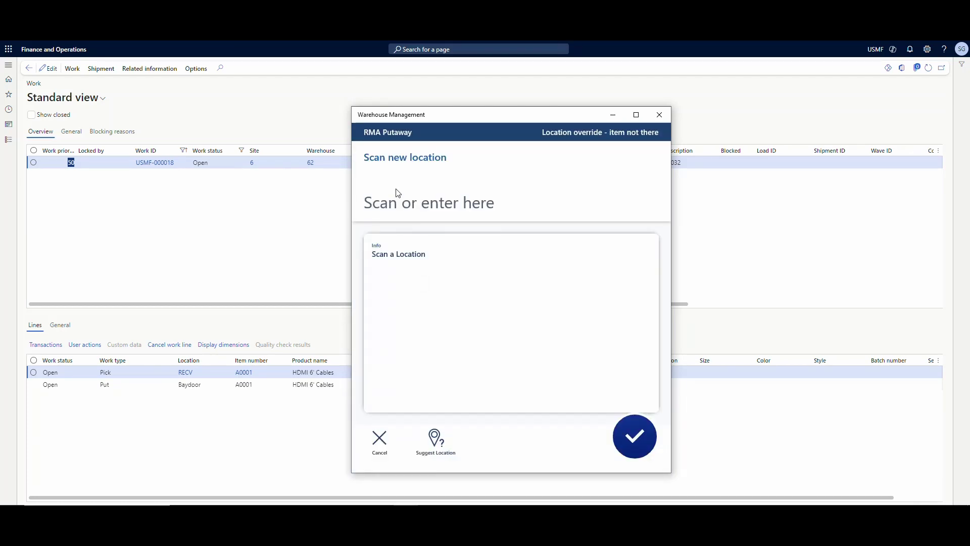
pyautogui.click(399, 193)
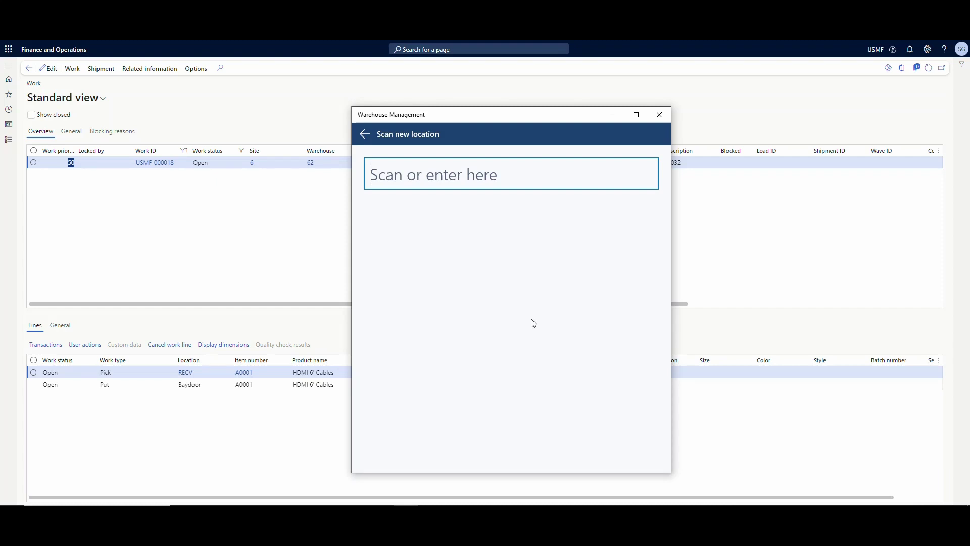
pyautogui.write('FLoor')
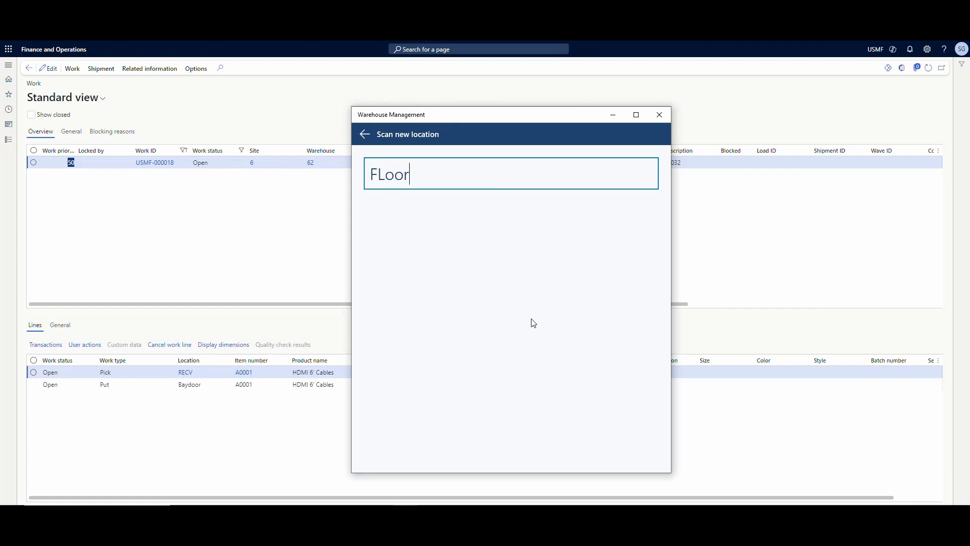
pyautogui.write('-01')
pyautogui.press('Return')
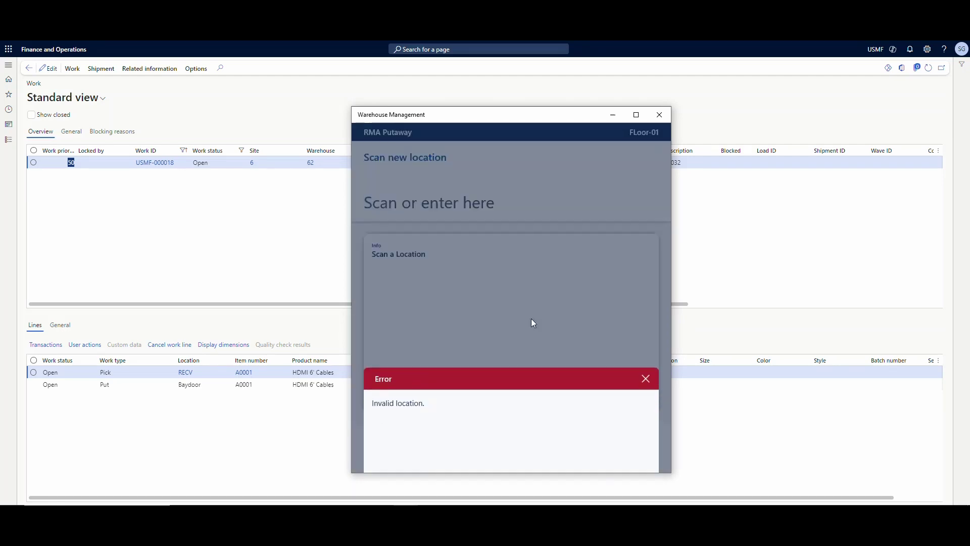
pyautogui.click(489, 181)
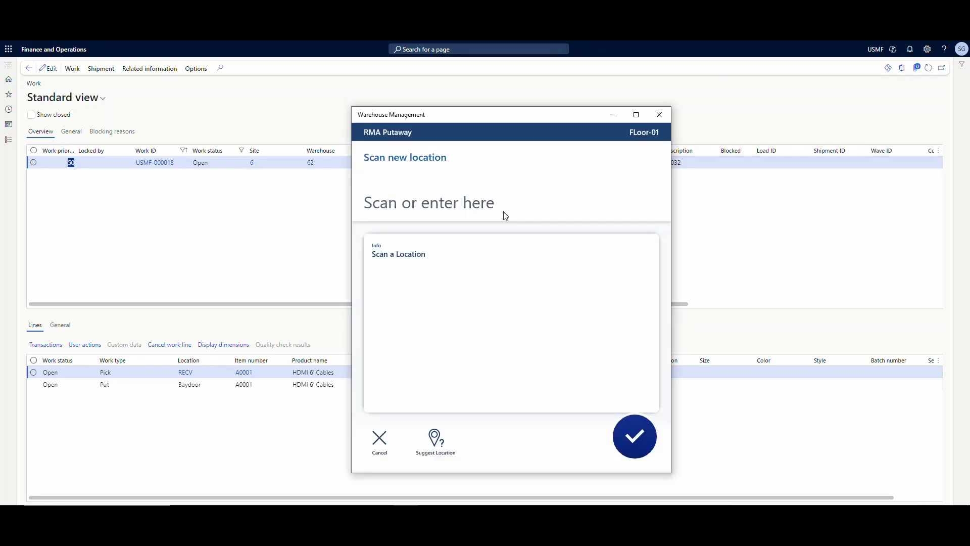
# Step: Filter the Warehouse management Locations list to warehouse 62, showing FL-001 through FL-009
pyautogui.click(145, 315)
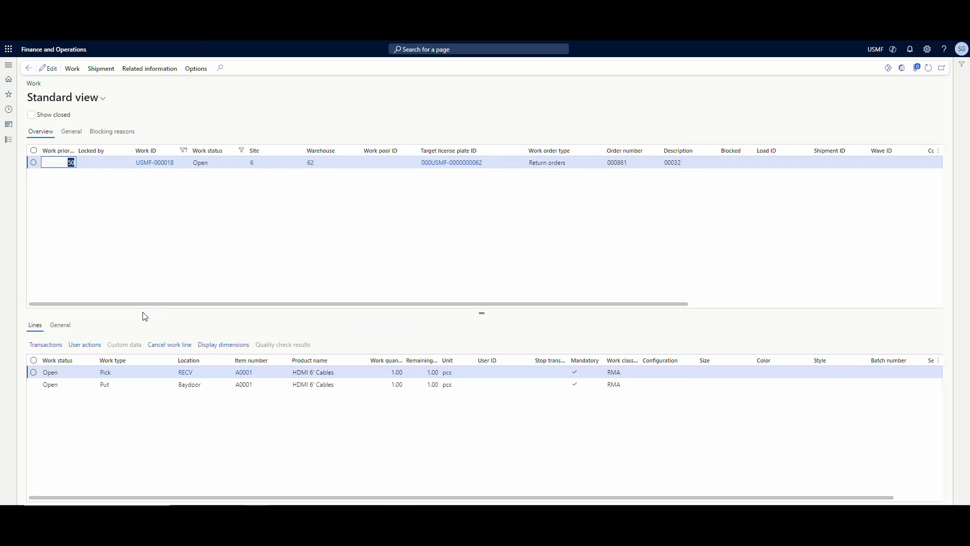
pyautogui.click(13, 143)
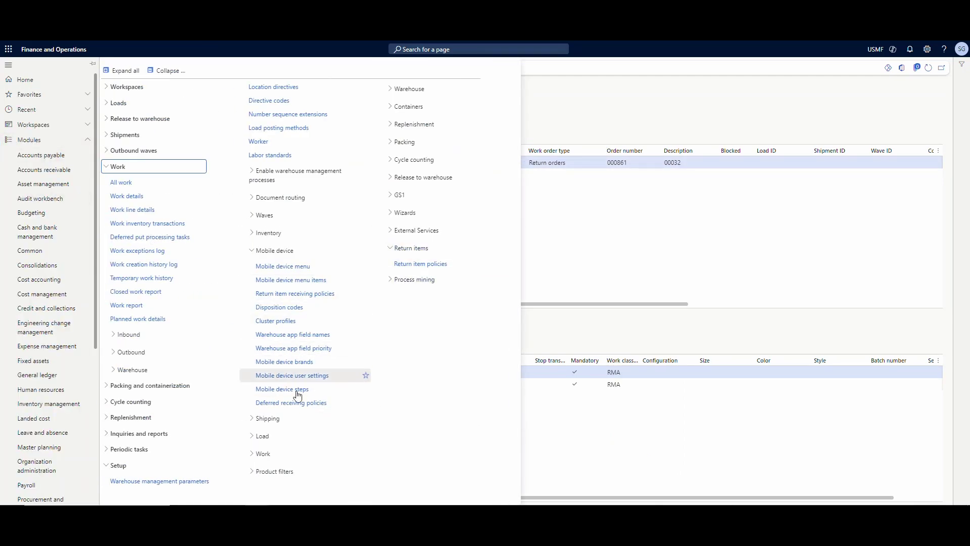
pyautogui.click(403, 89)
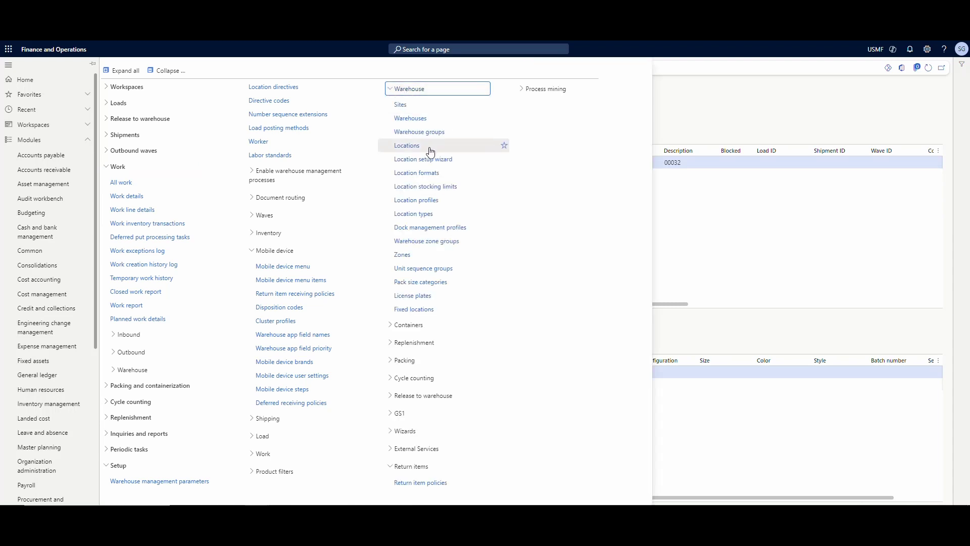
pyautogui.click(407, 147)
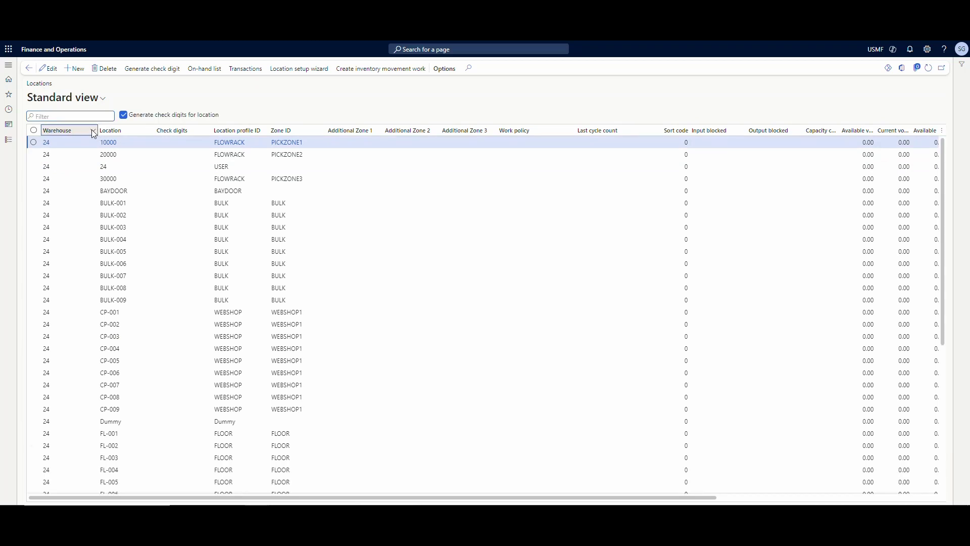
pyautogui.click(93, 132)
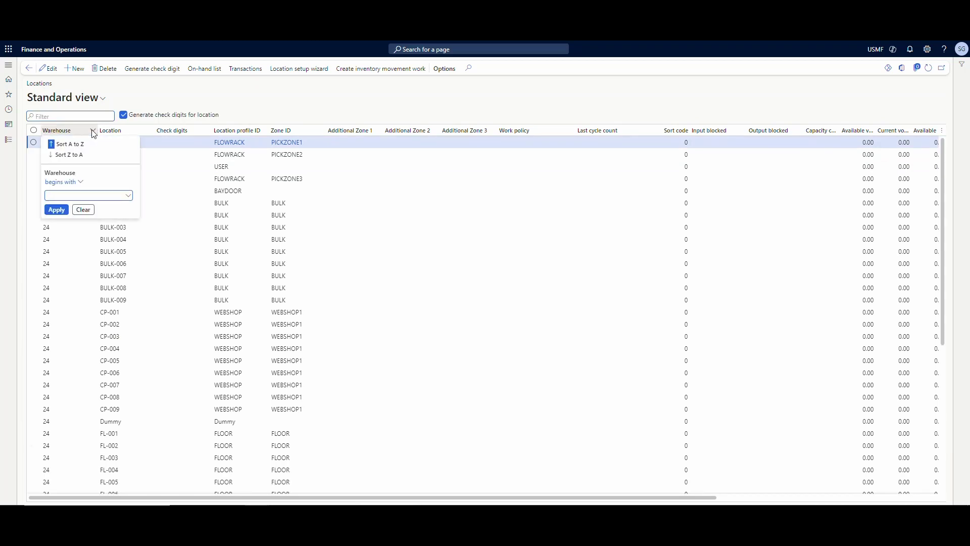
pyautogui.click(92, 132)
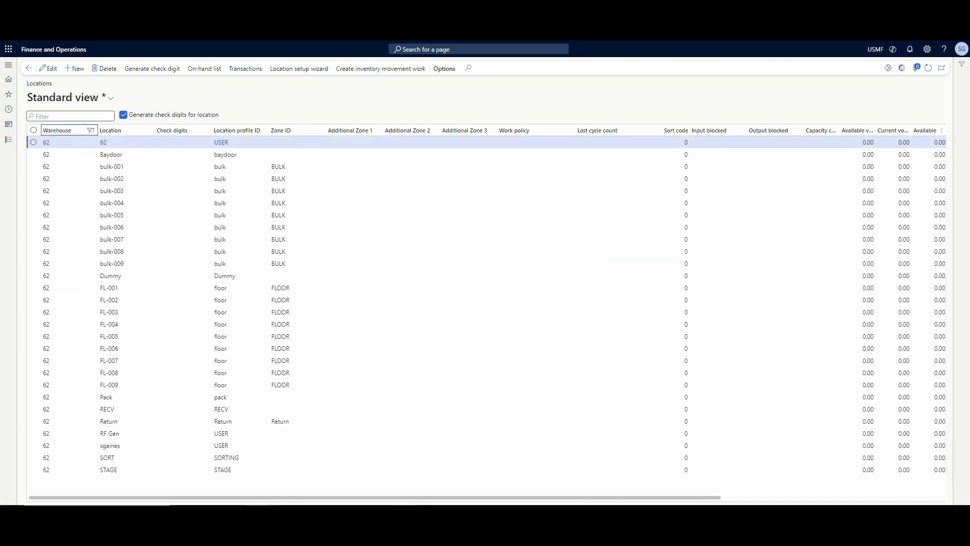
# Step: Enter FL-001 as the new put location and confirm to complete the putaway work
pyautogui.click(423, 162)
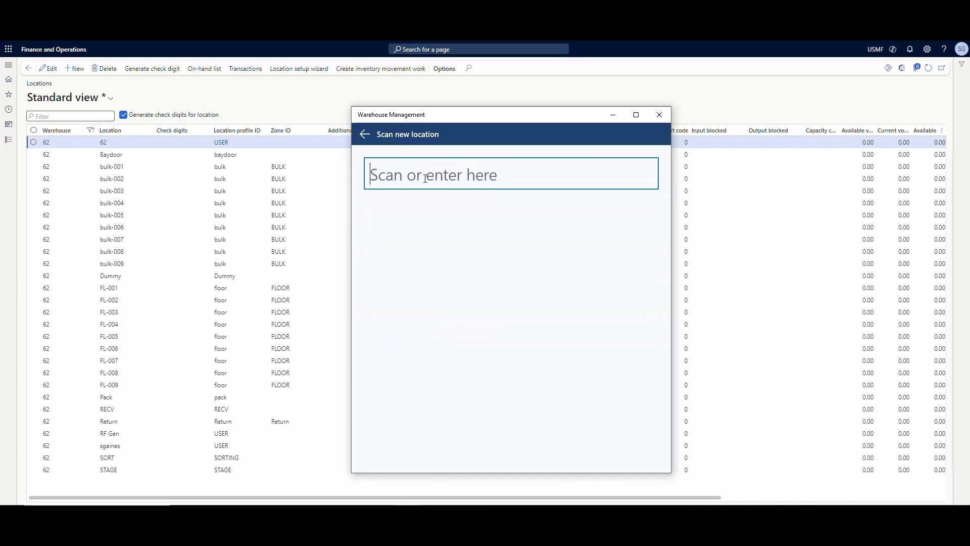
pyautogui.write('Fl-')
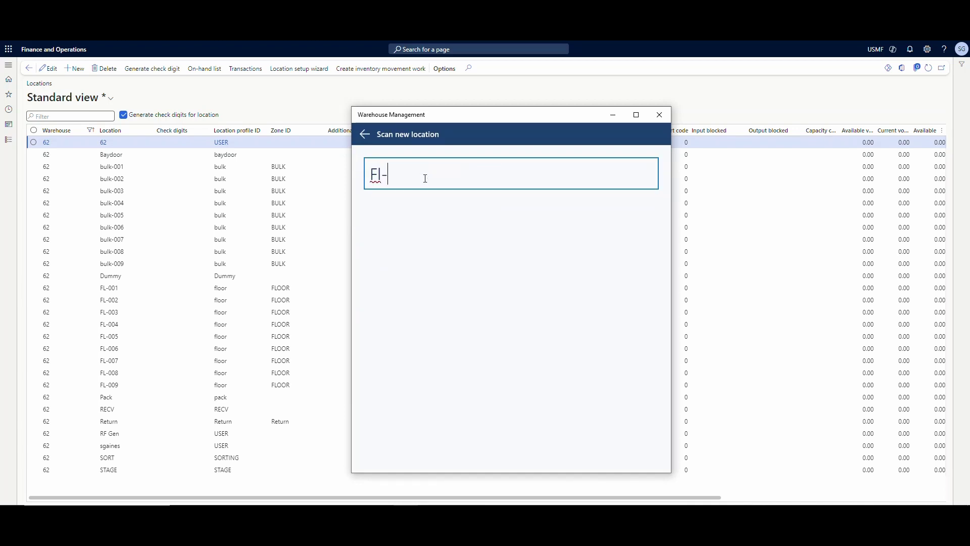
pyautogui.write('001')
pyautogui.press('Return')
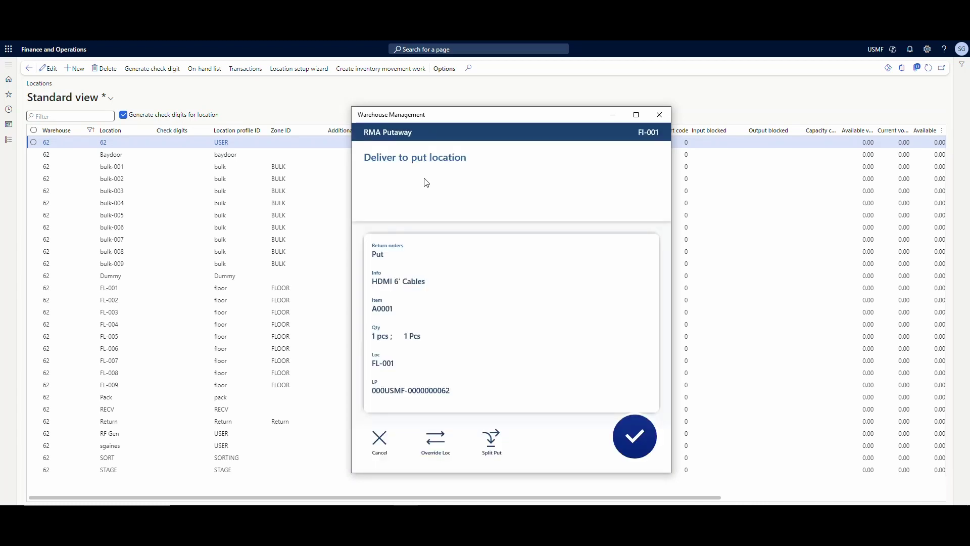
pyautogui.click(635, 436)
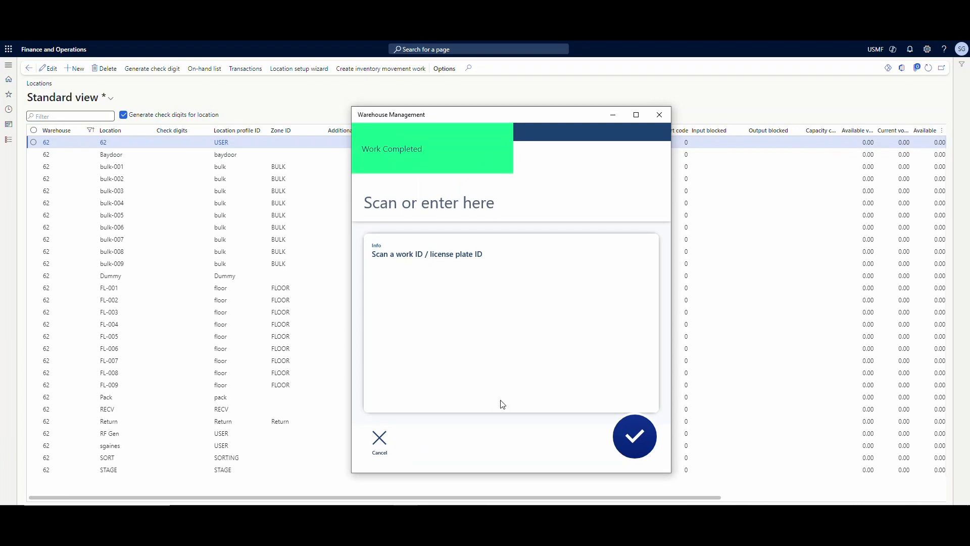
pyautogui.hotkey('alt', 'Tab')
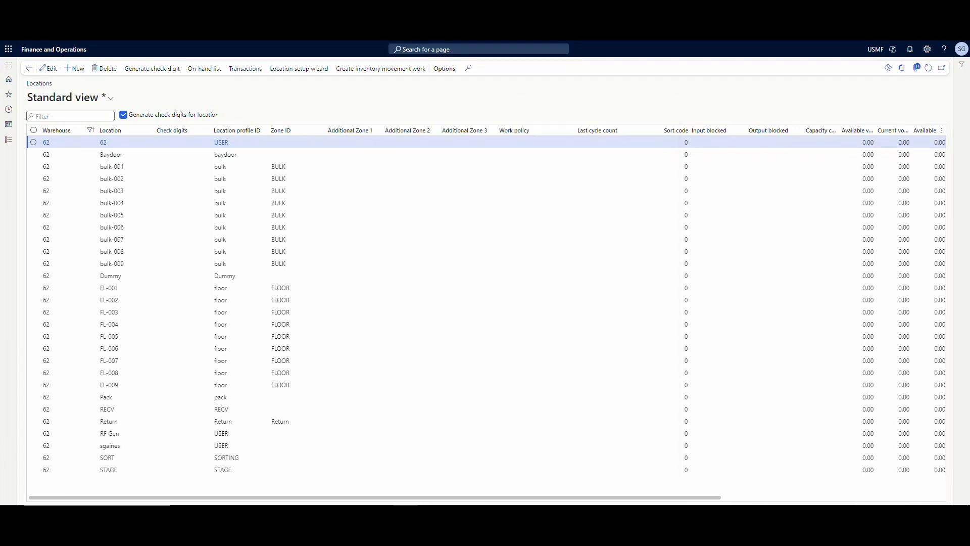
# Step: Refresh A0001's on-hand list and check the FL-001 row, then return to sales order 000861
pyautogui.hotkey('alt', 'Tab')
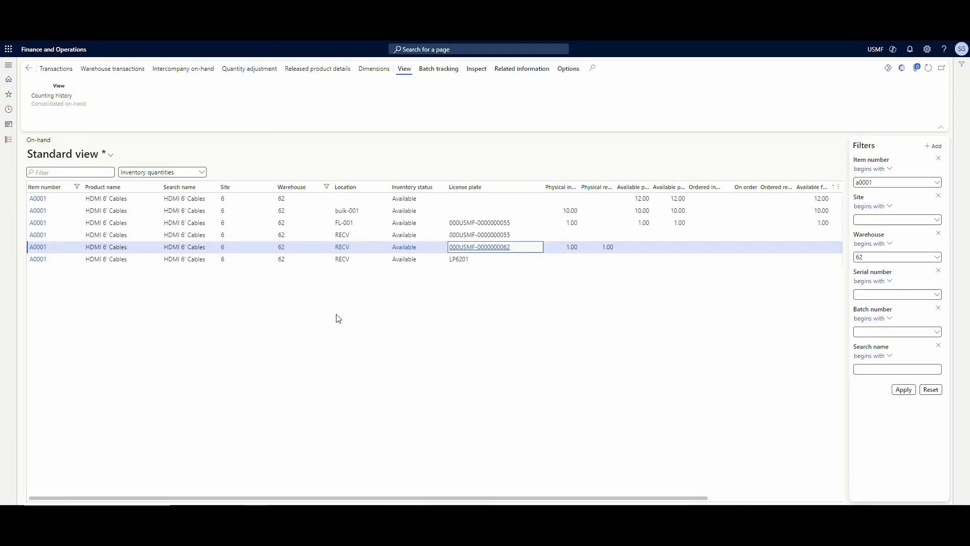
pyautogui.click(927, 69)
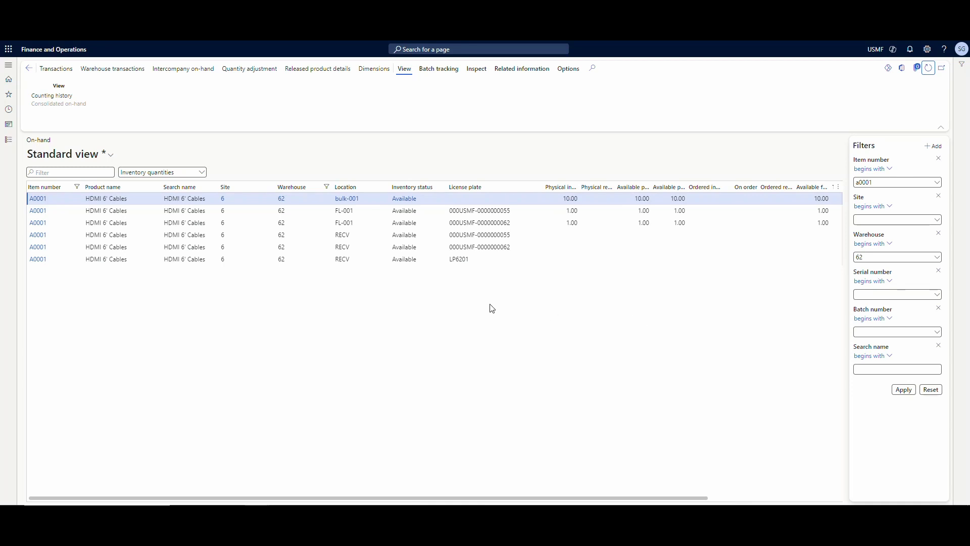
pyautogui.click(525, 222)
pyautogui.moveTo(523, 228)
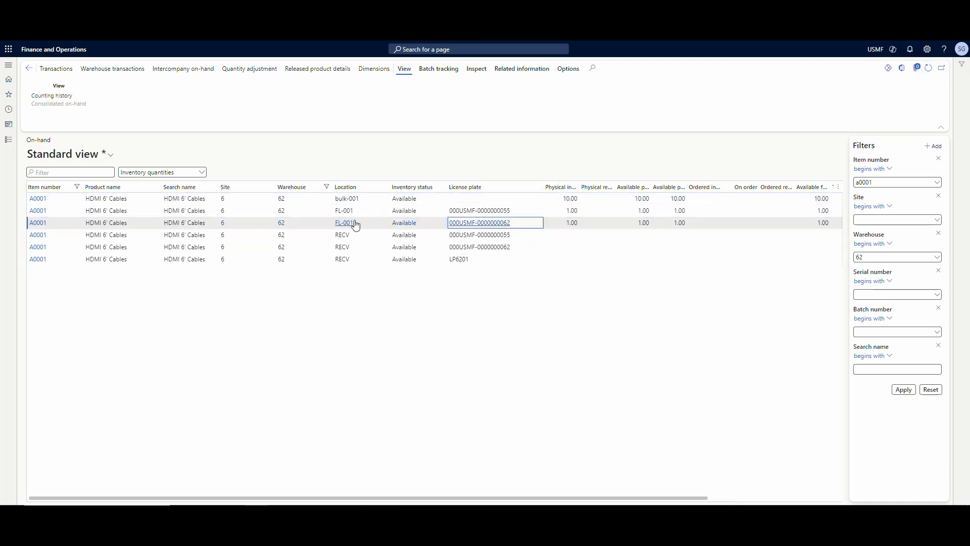
pyautogui.moveTo(356, 225)
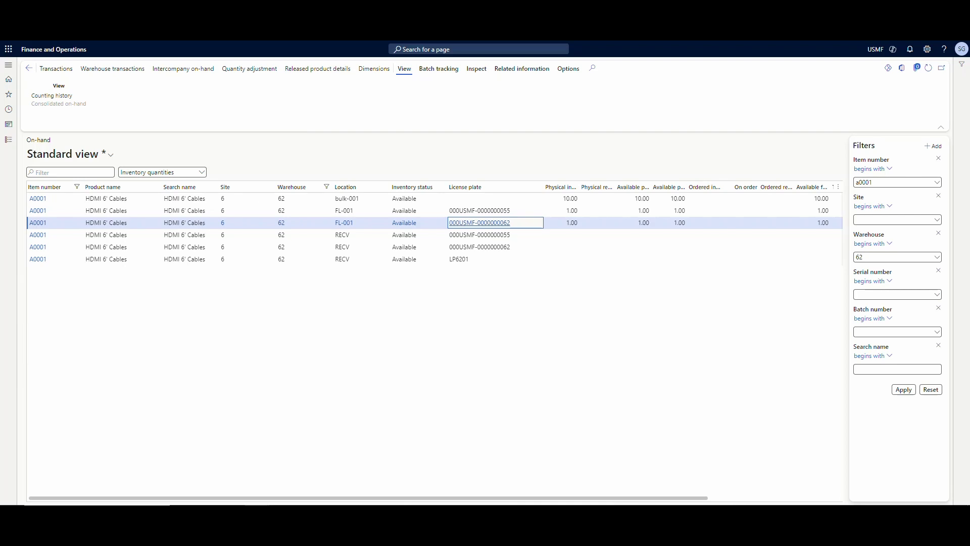
pyautogui.press('Escape')
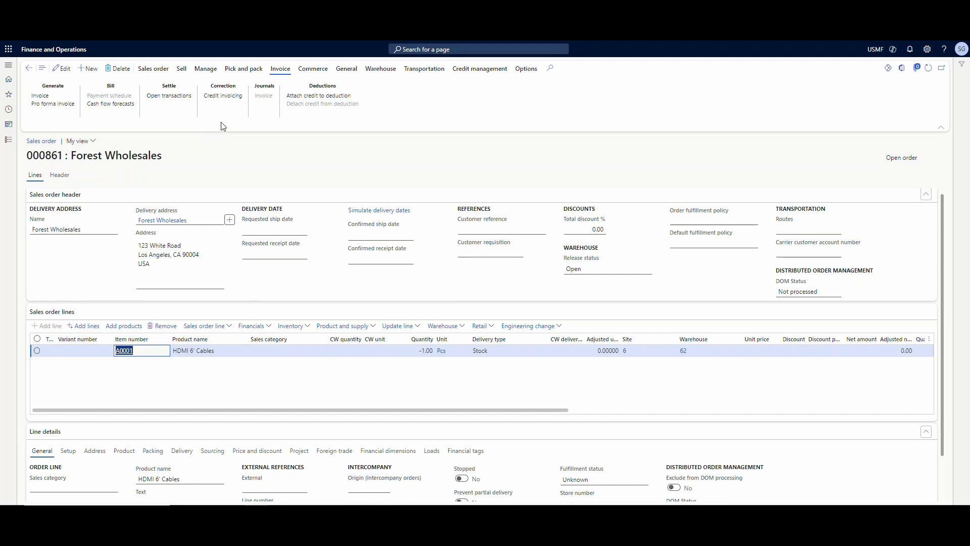
# Step: Generate and post the invoice for return sales order 000861, confirming no printout
pyautogui.click(41, 96)
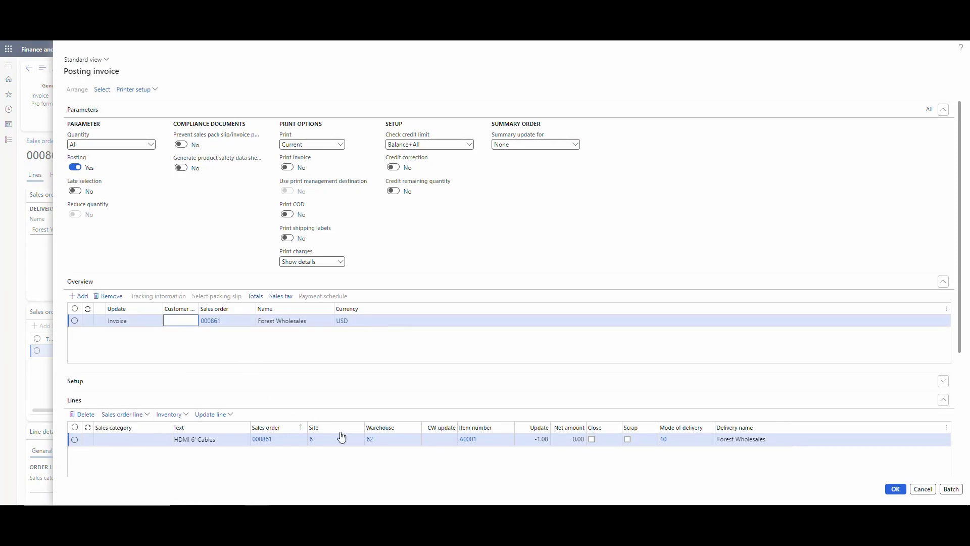
pyautogui.click(893, 493)
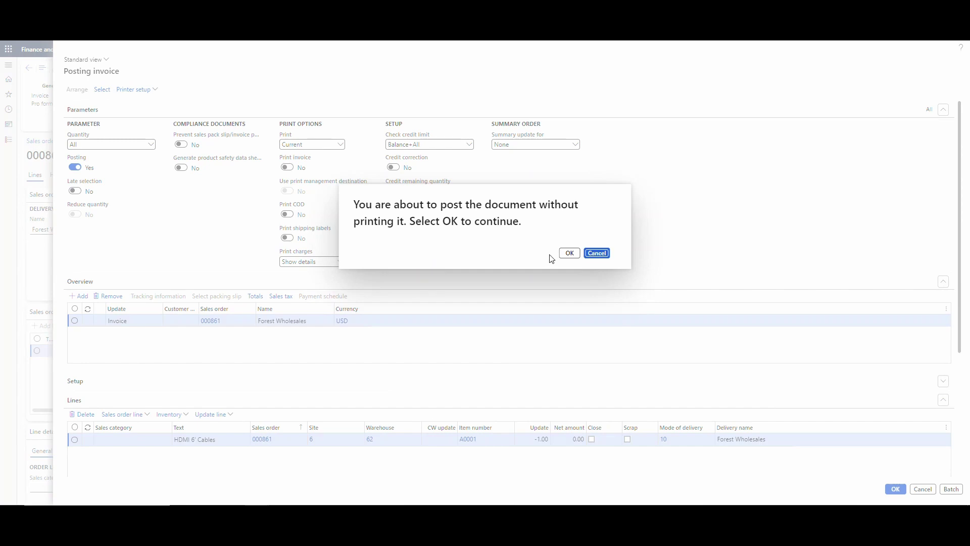
pyautogui.click(568, 255)
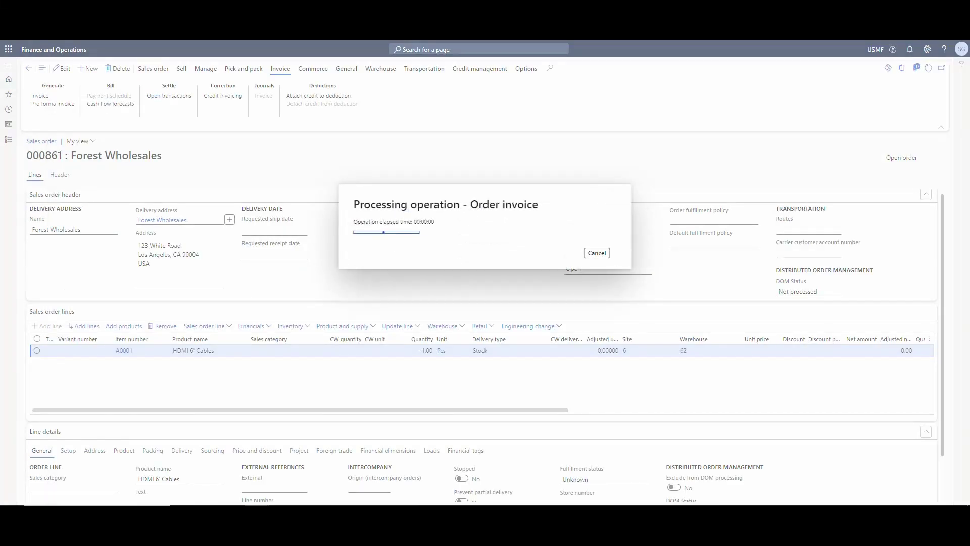